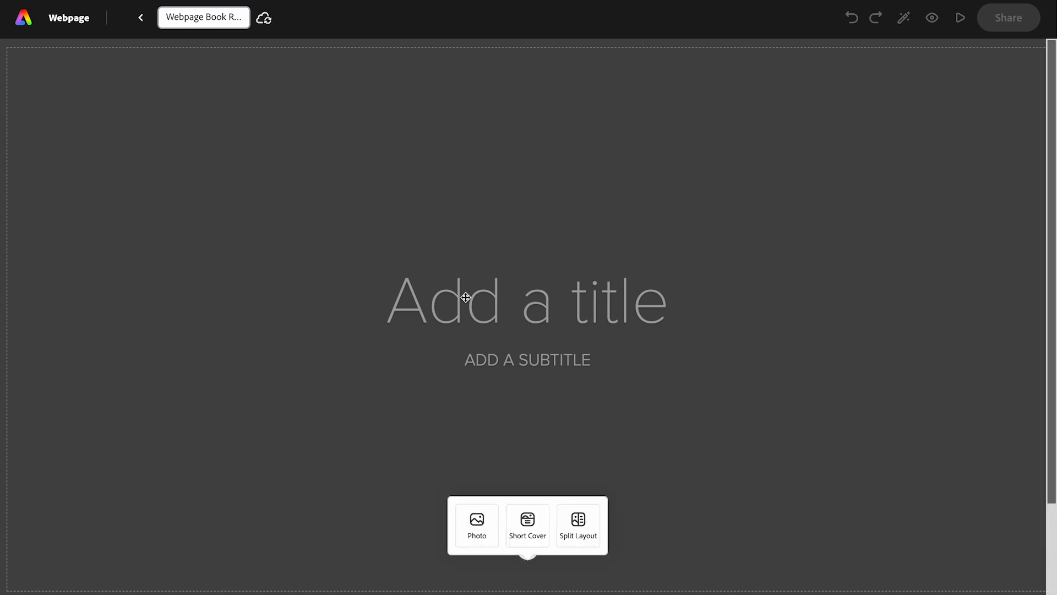
- Set the cover title to "My Watership Down Project" and enter the author's full name as the subtitle
click(466, 298)
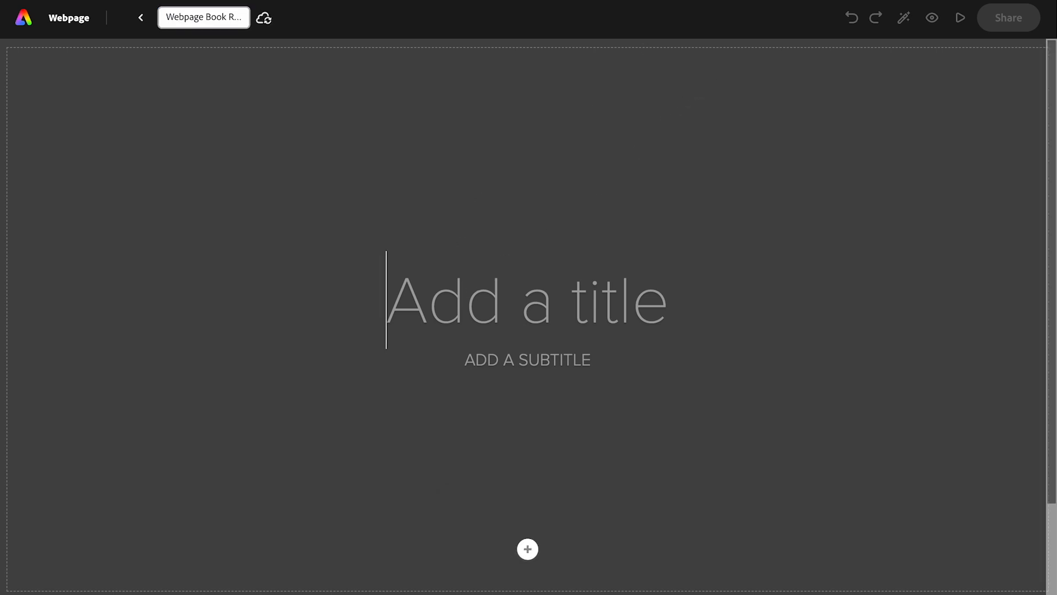
text(My Watership Down Project)
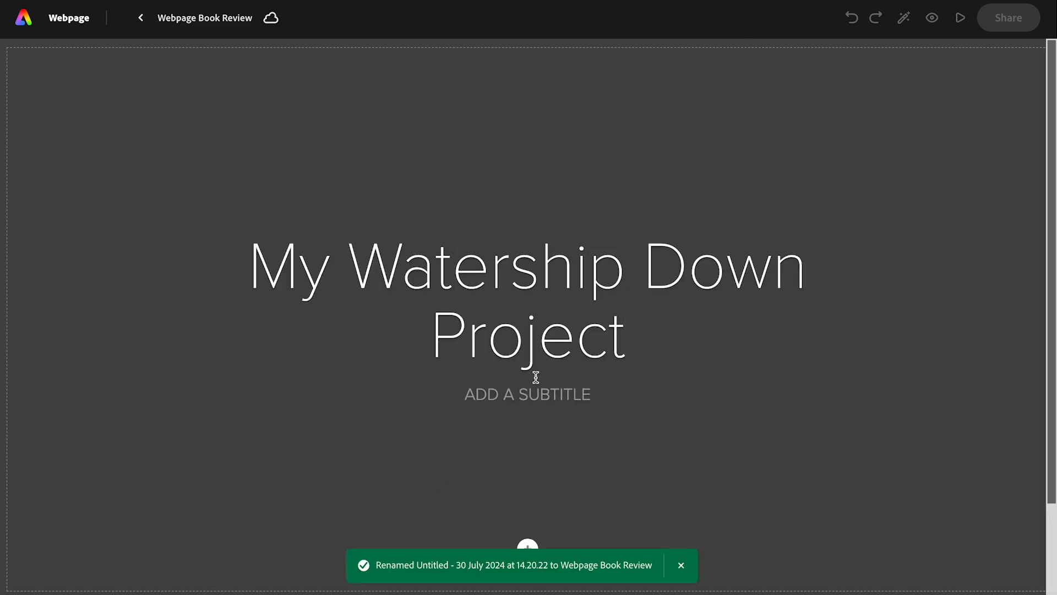
click(534, 392)
text(DOM TRAYNOR)
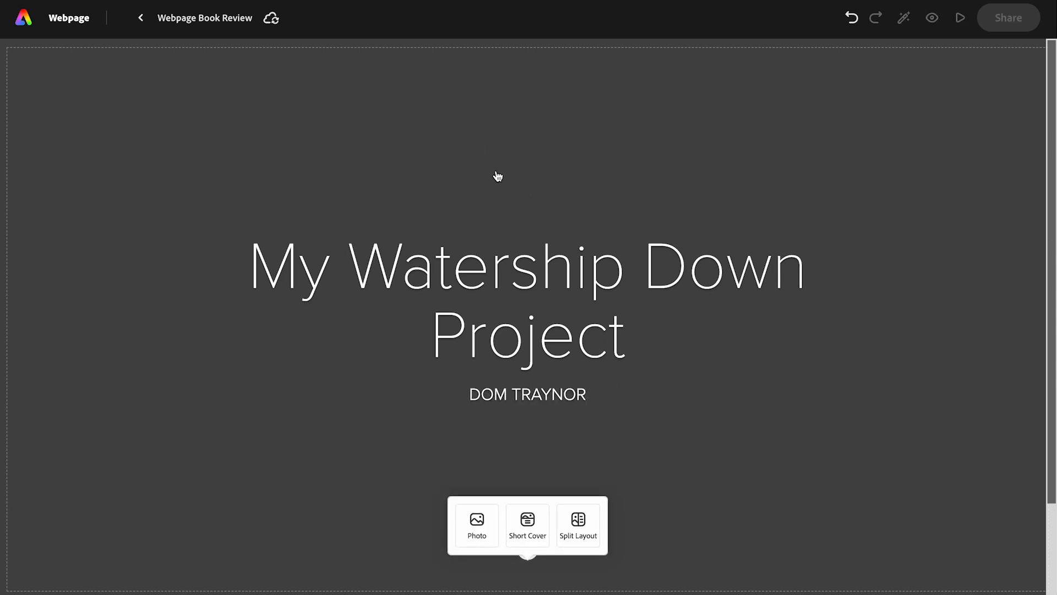
- Fill the cover with the two rabbits and music box photo from a "rabbits" search, and move the title to the cover's upper left
click(476, 536)
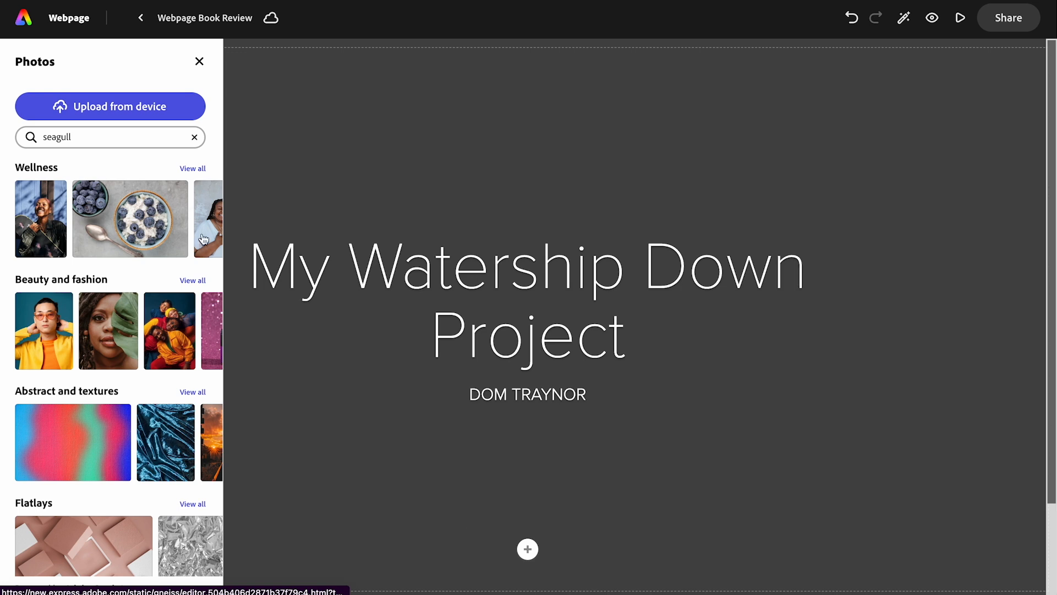
click(97, 137)
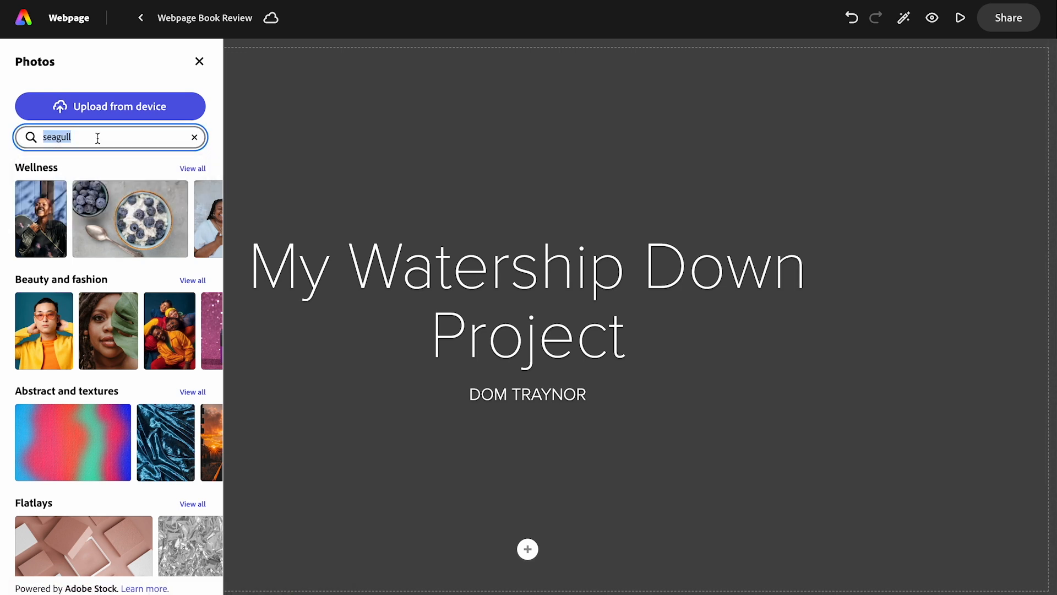
text(rabbits)
key(Return)
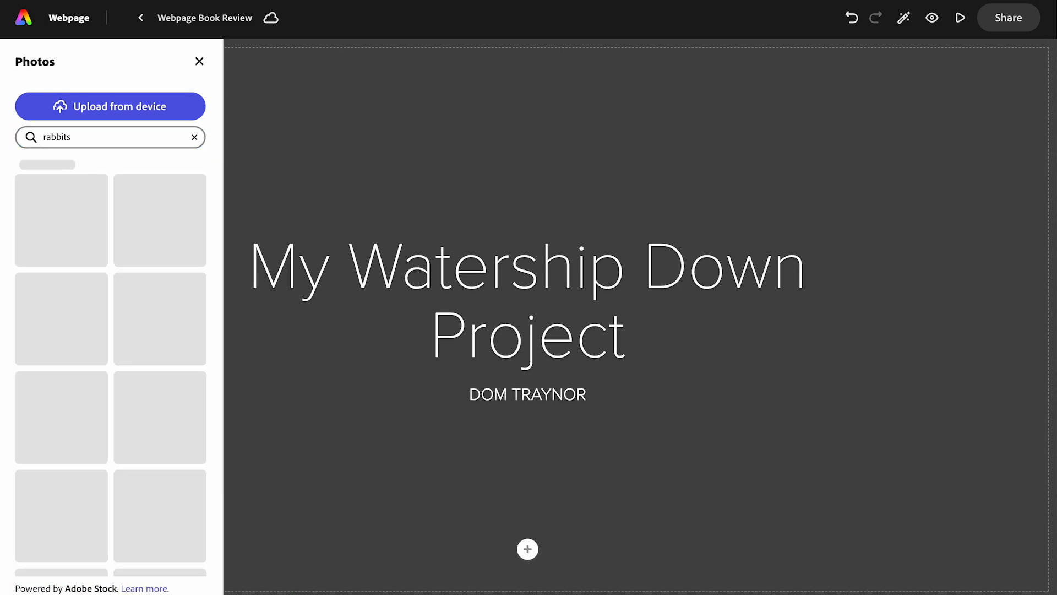
scroll(97, 365, down, 10)
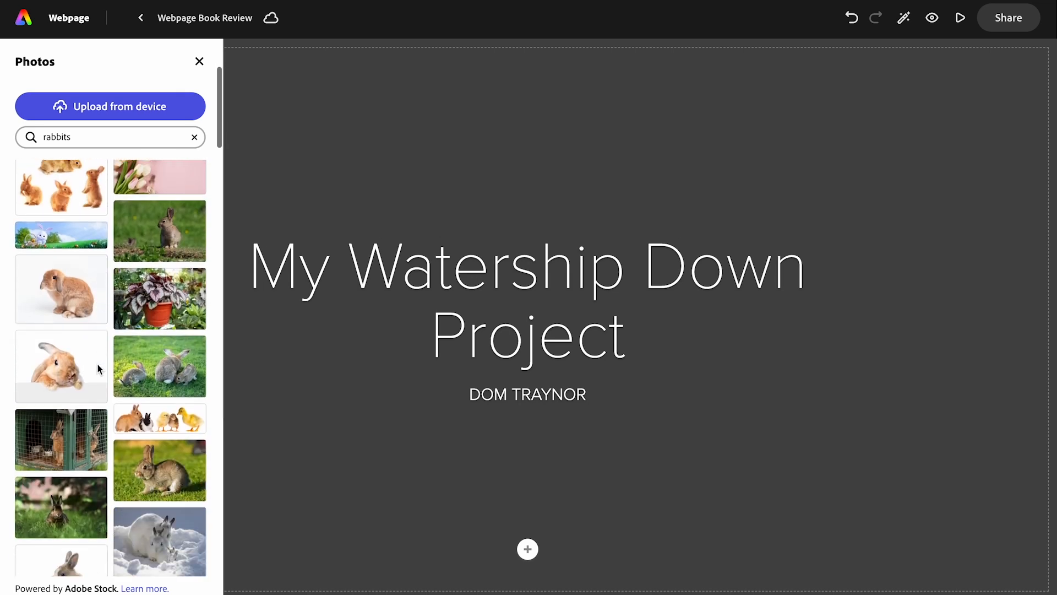
click(140, 360)
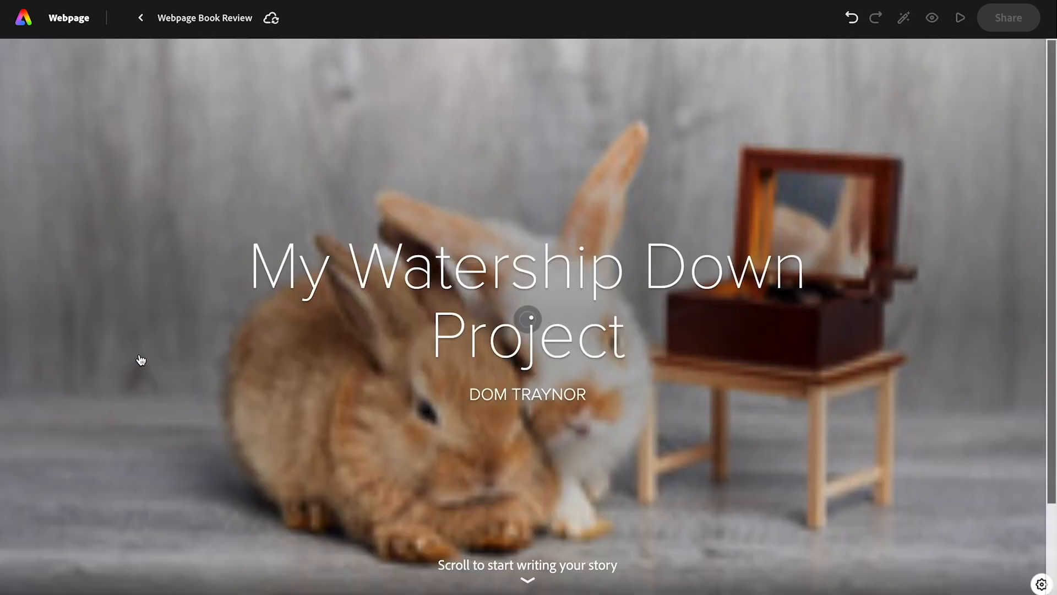
drag(477, 274, 231, 114)
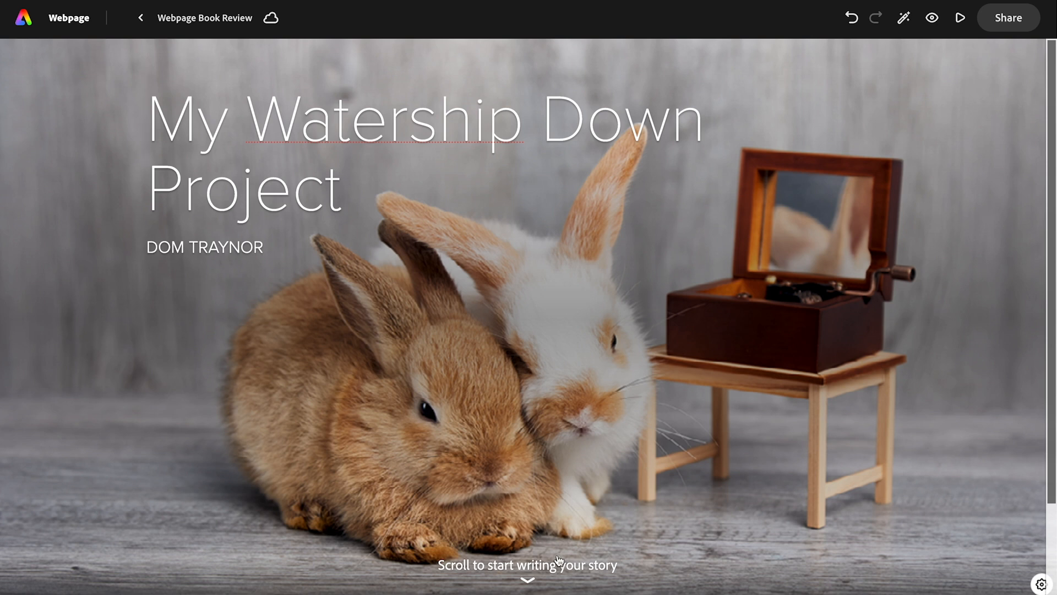
- Add a text block below the cover introducing the review, starting "In class, we have been studying Watership Down by Richard Adams."
scroll(553, 550, down, 2)
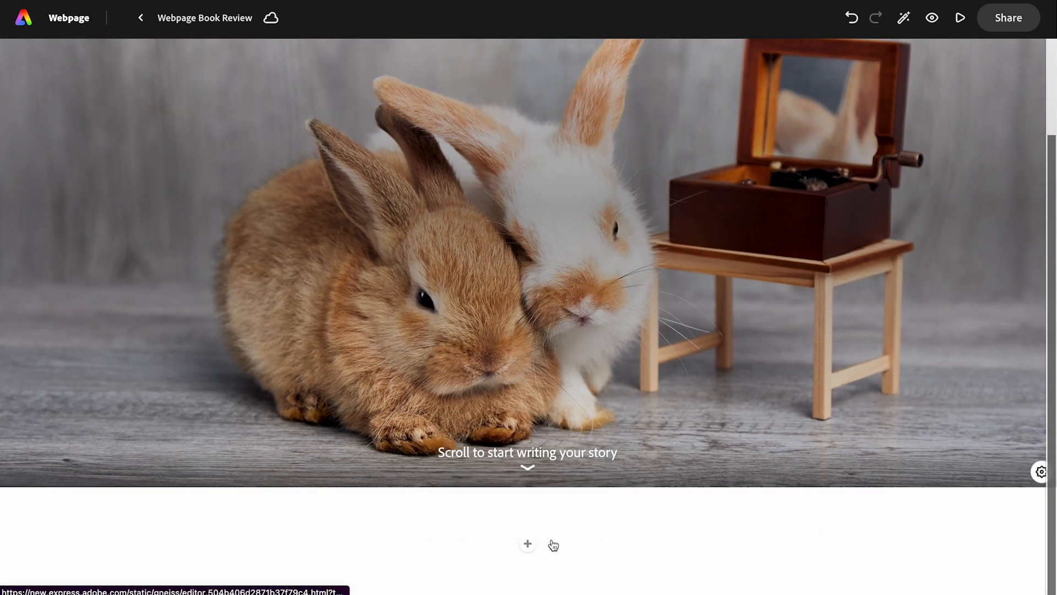
click(529, 545)
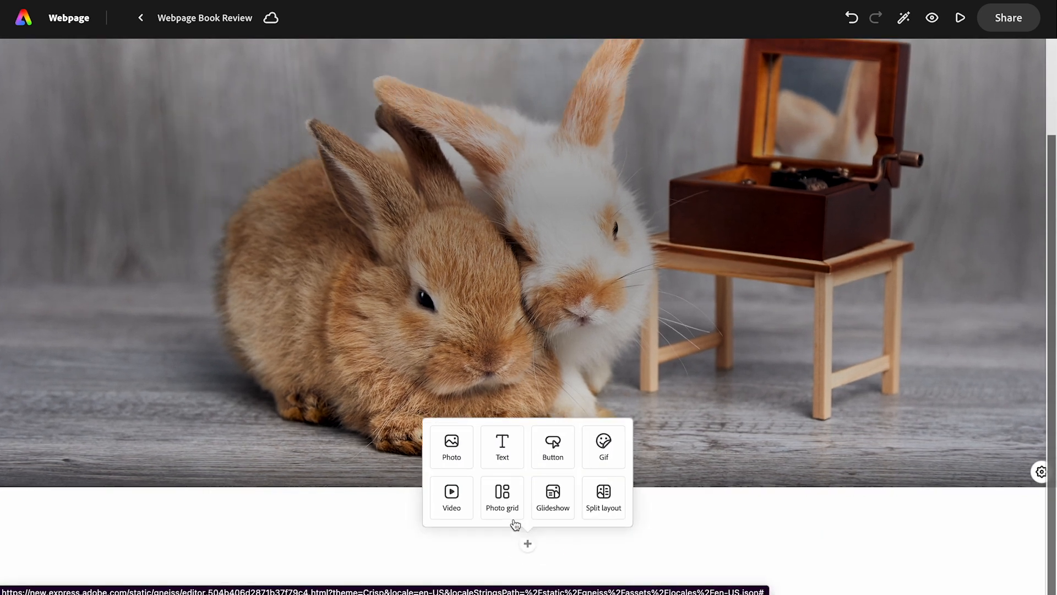
click(499, 445)
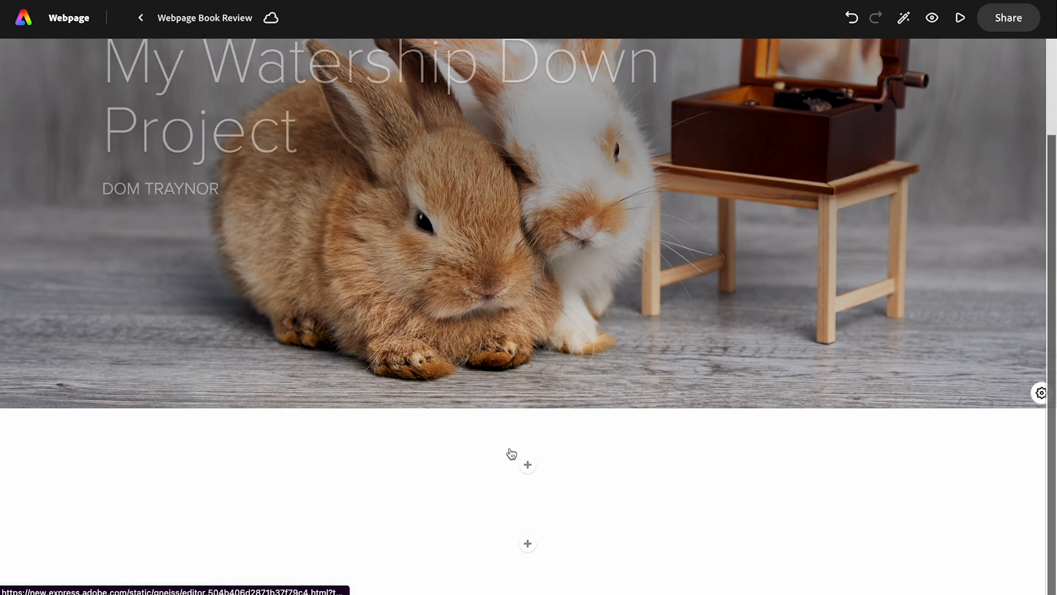
text(In class, we have been studying Watership Down by Richard Adams. Here is my written review of this book, an alternative book cover I designed as well as a video book review.)
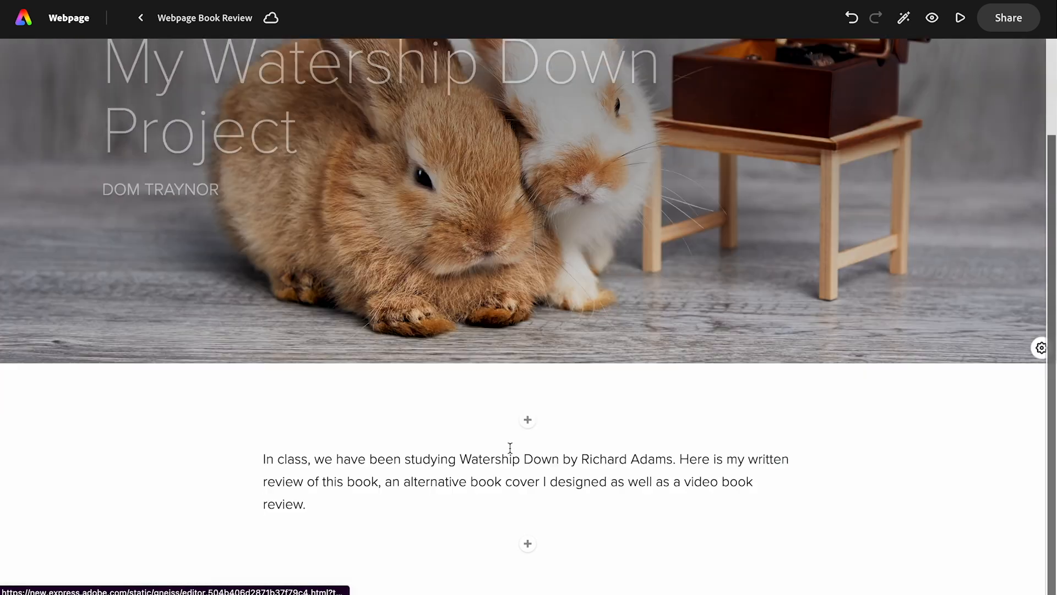
- Try the H1 style on the introduction paragraph and settle on H2
click(422, 463)
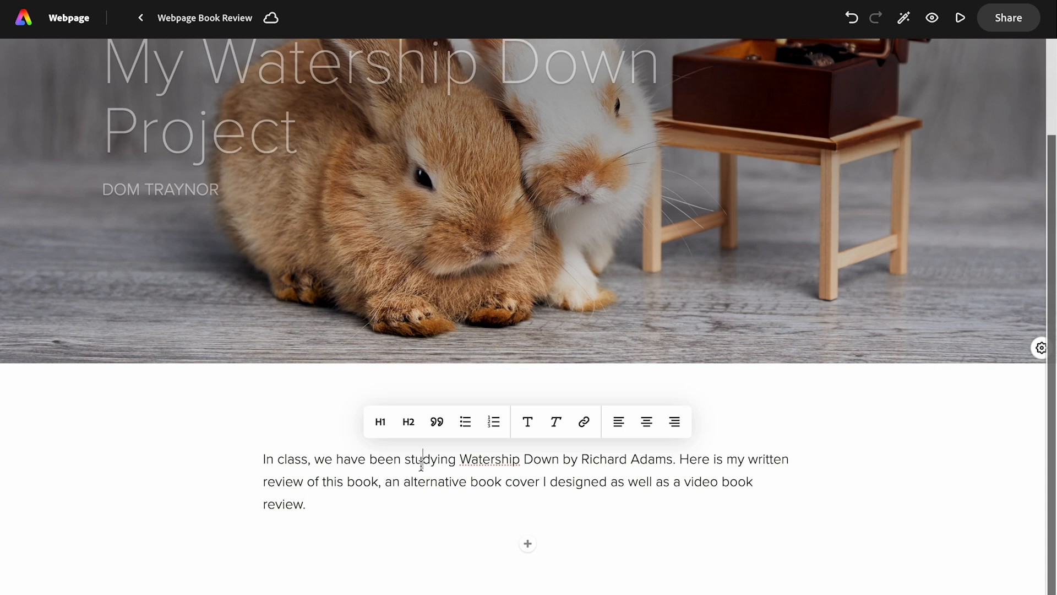
click(381, 422)
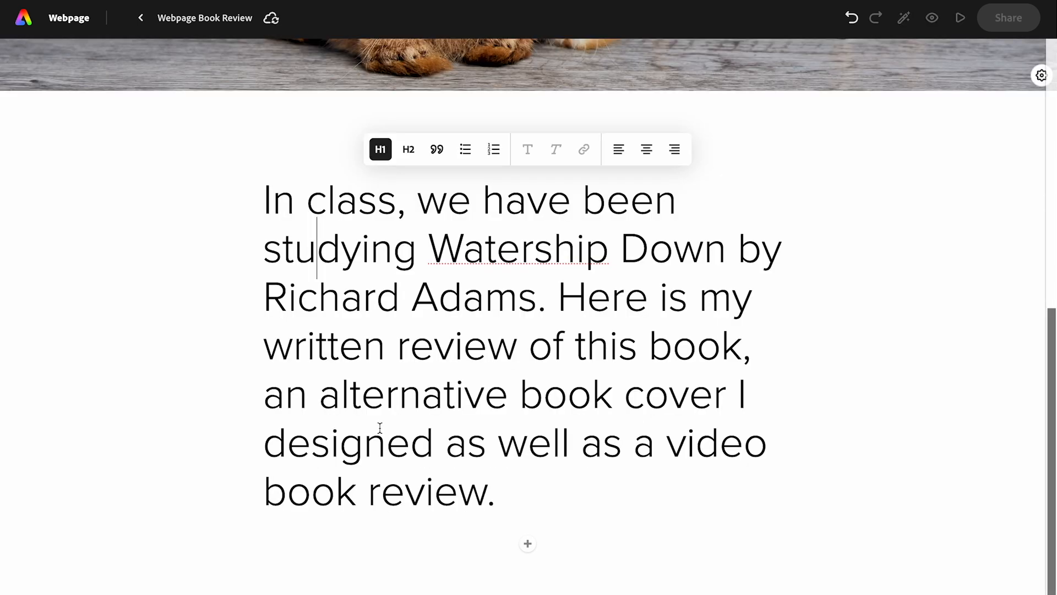
click(409, 150)
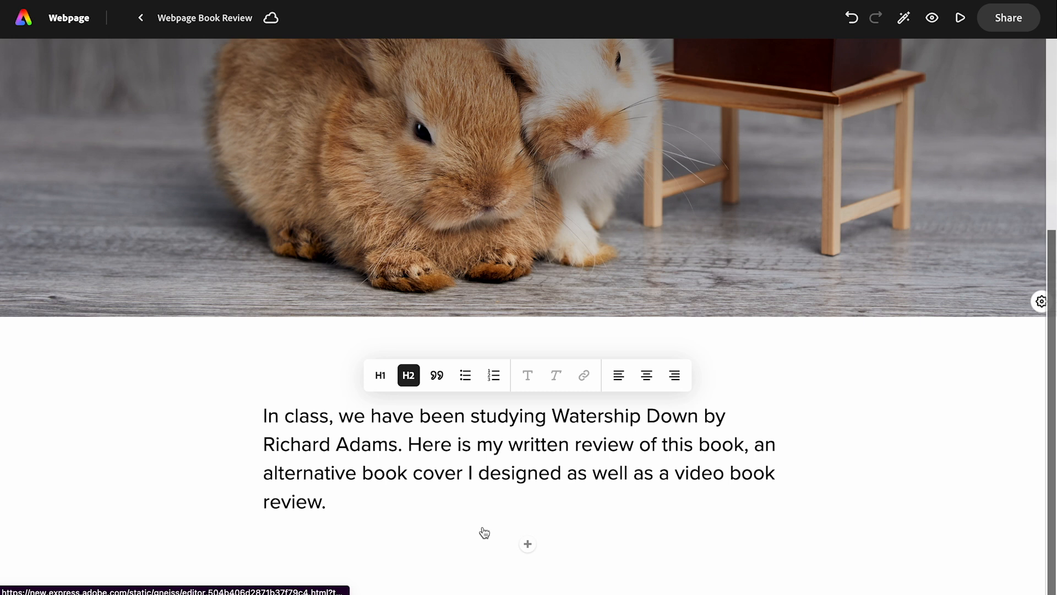
- Add a split layout below the introduction and fill its text half with the paragraph starting "When a young rabbit named Fiver has a vision"
click(527, 548)
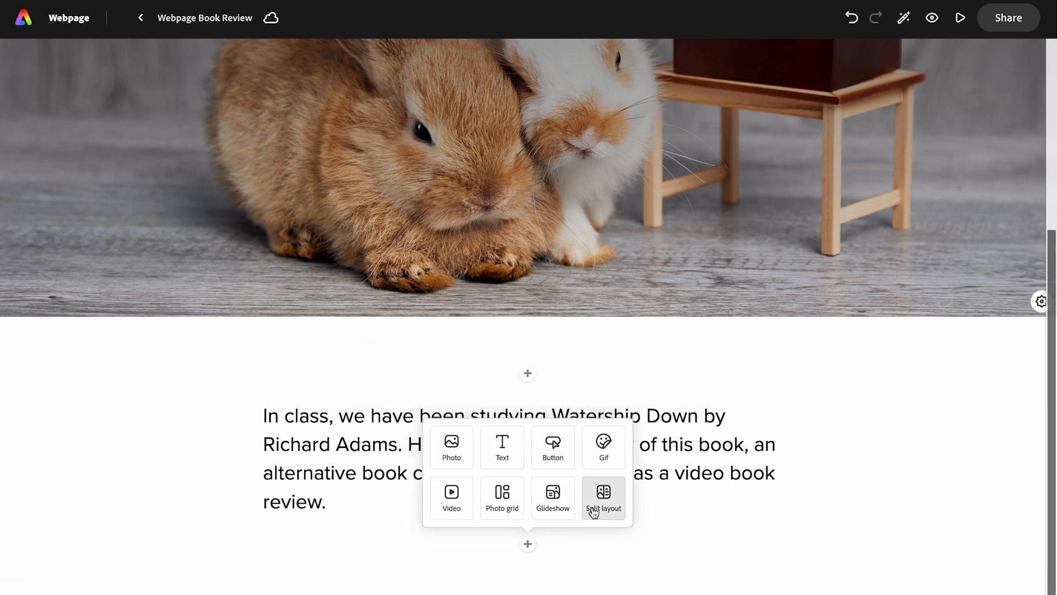
click(594, 511)
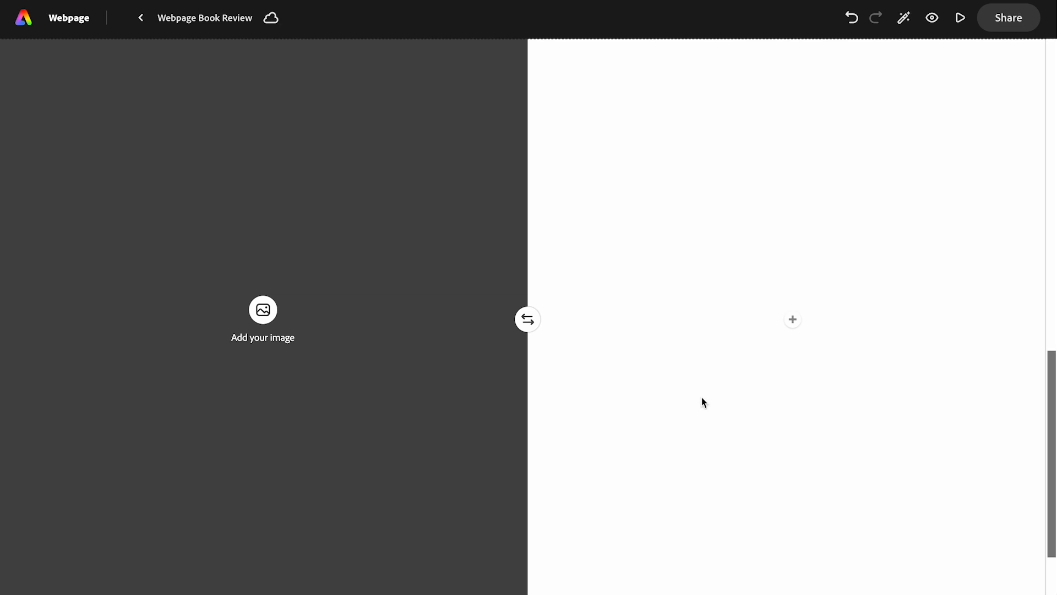
click(572, 0)
click(675, 79)
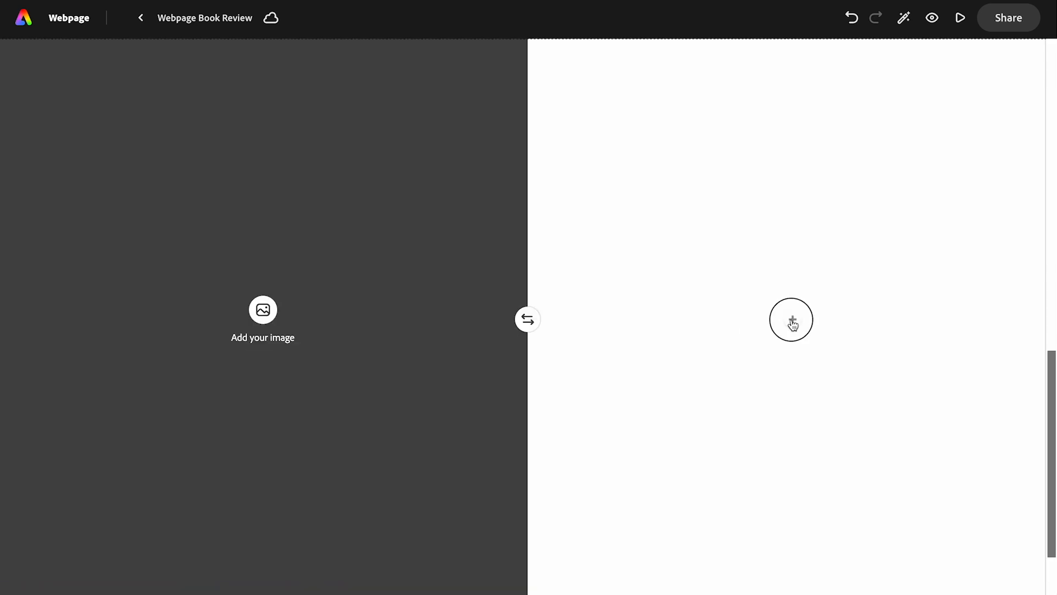
click(793, 319)
click(743, 319)
text(When a young rabbit named Fiver has a vision that the end of his warren is near, he persuades seven other rabbits to leave with him in search of a new home. Don’t be fooled by the rabbits - this is a gruesome adventure story!)
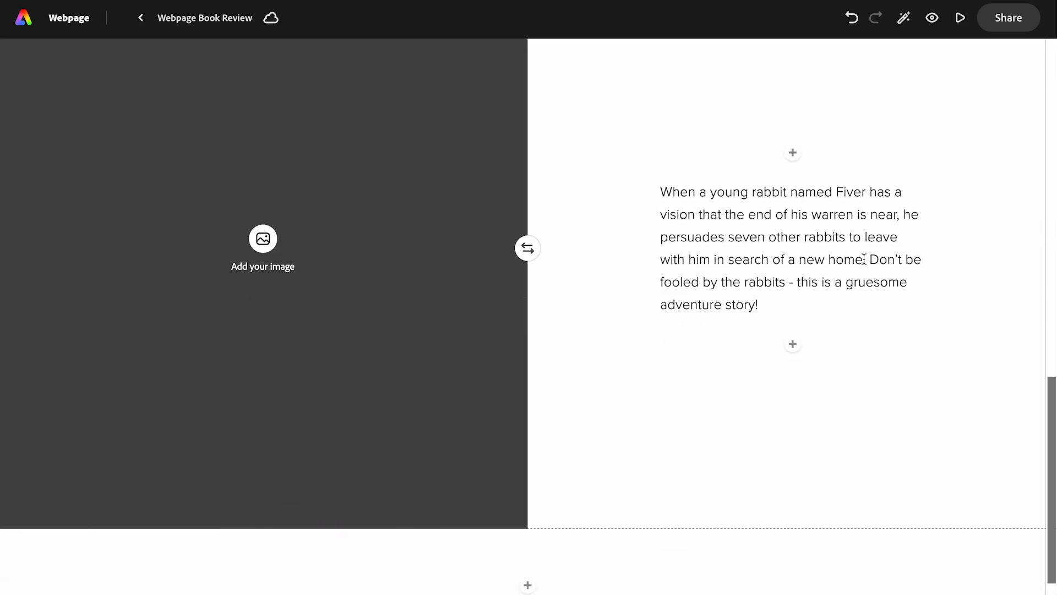
- Split off the sentence starting "Don't be fooled by the rabbits" as its own paragraph and format it as H2
click(870, 259)
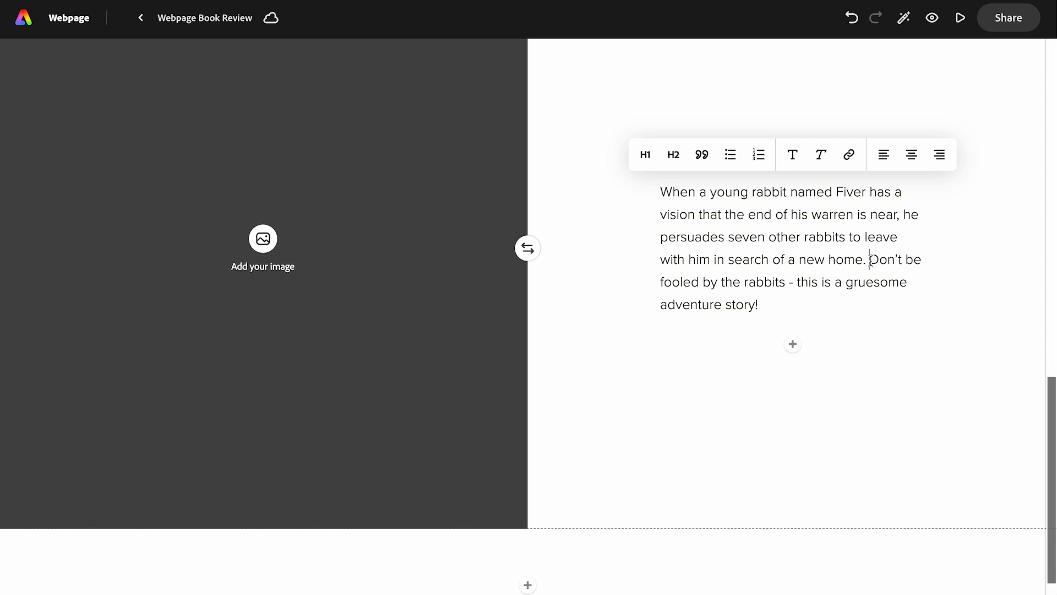
key(Return)
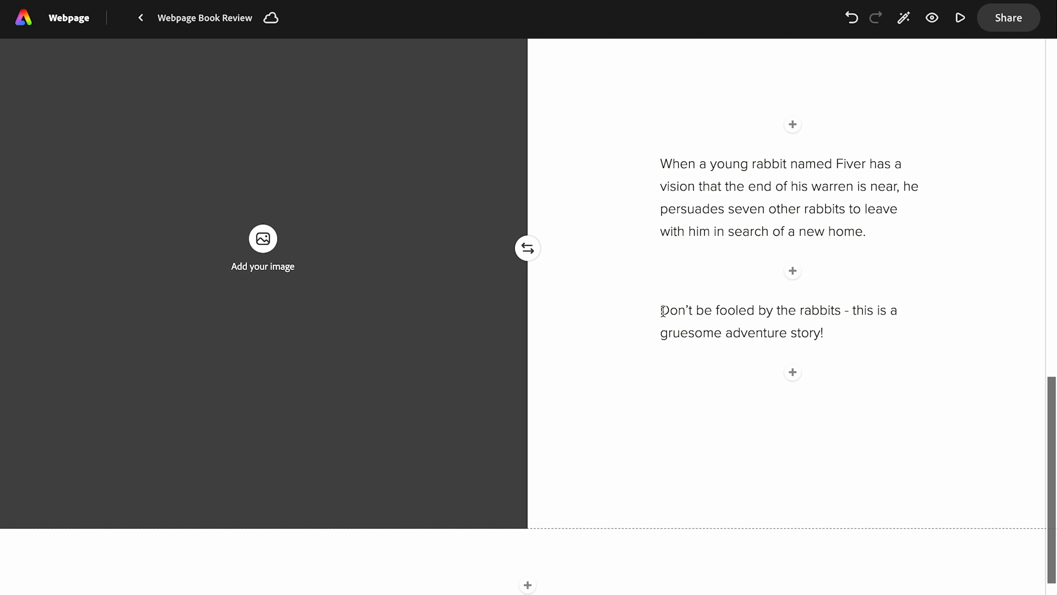
click(678, 311)
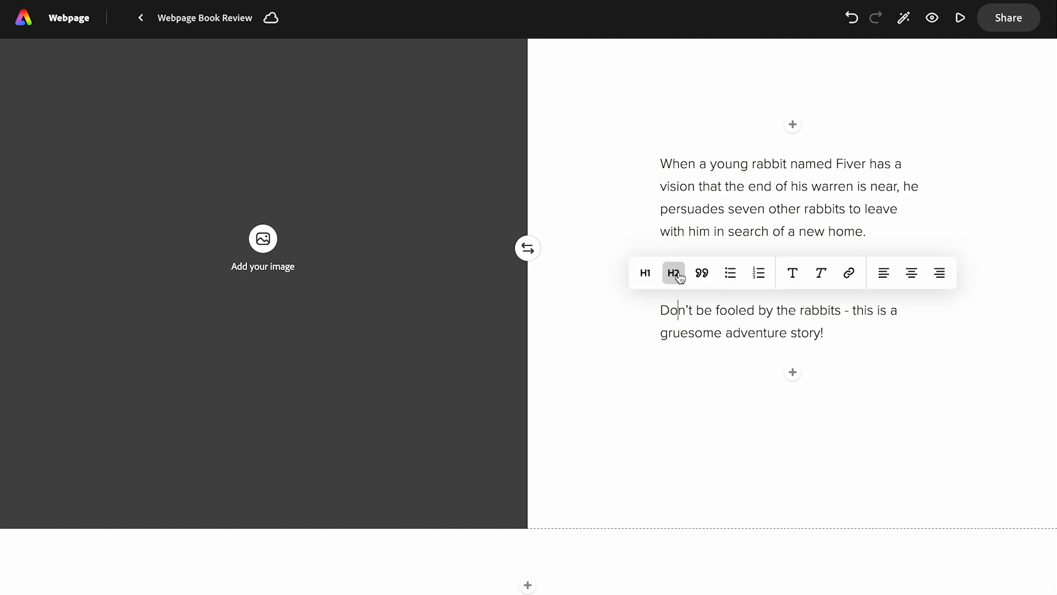
click(674, 273)
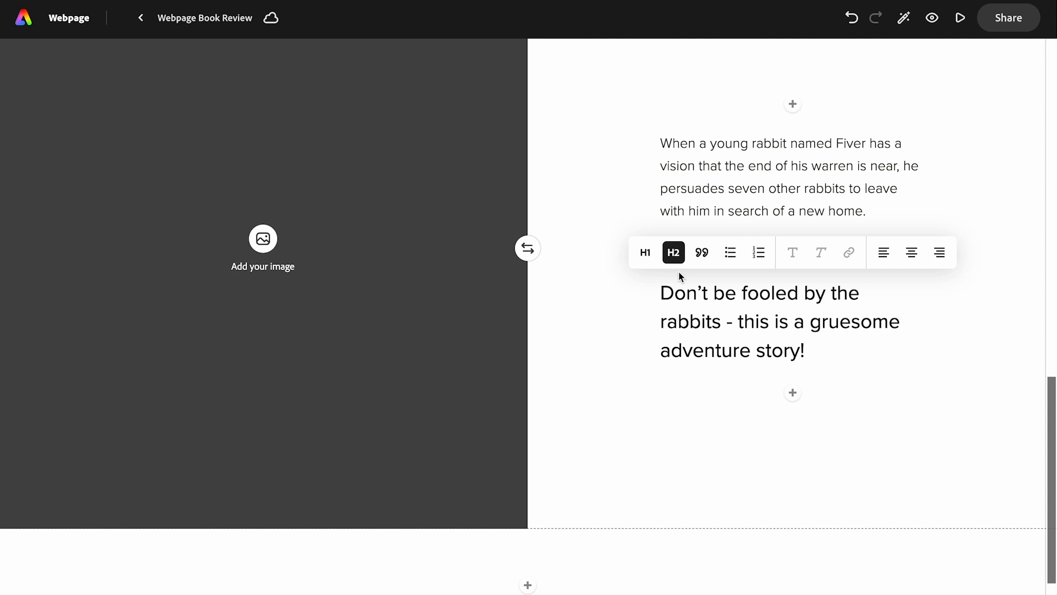
click(633, 293)
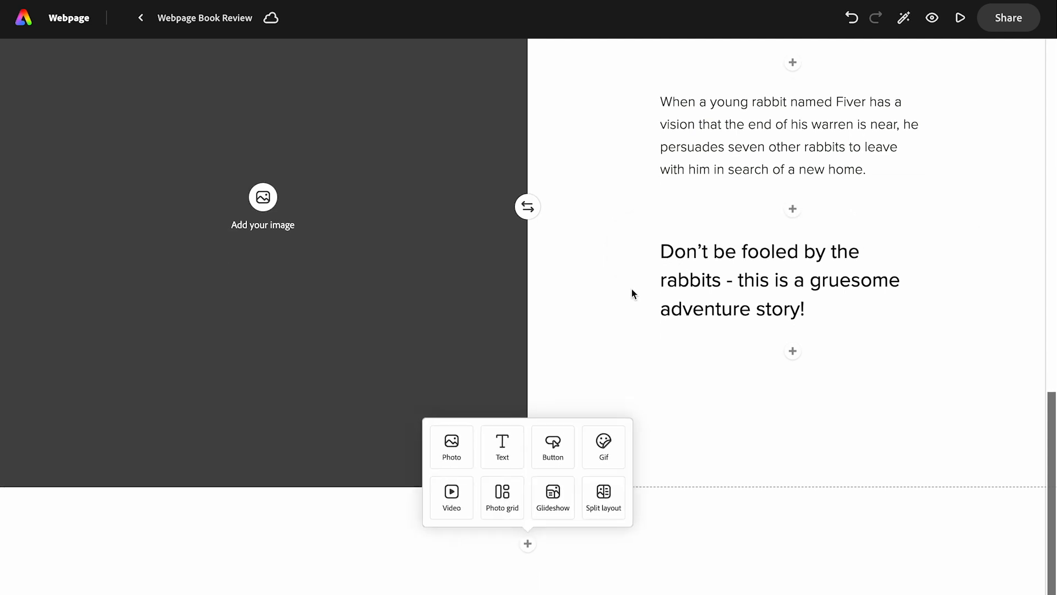
- Fill the split layout's image half with the stock photo of a brown rabbit sitting upright in grass
click(293, 205)
scroll(134, 220, down, 1)
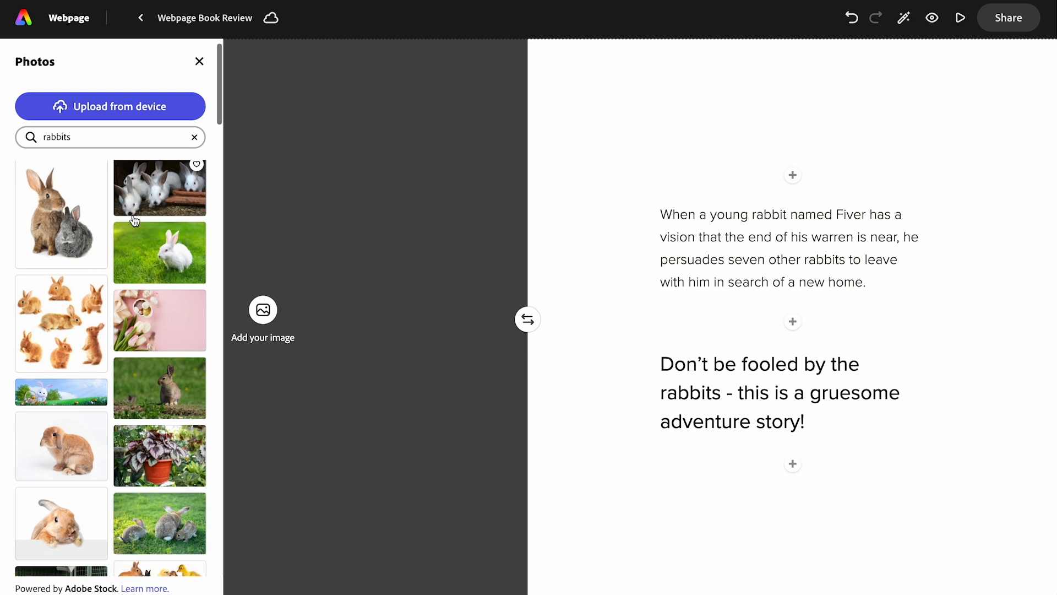
click(157, 392)
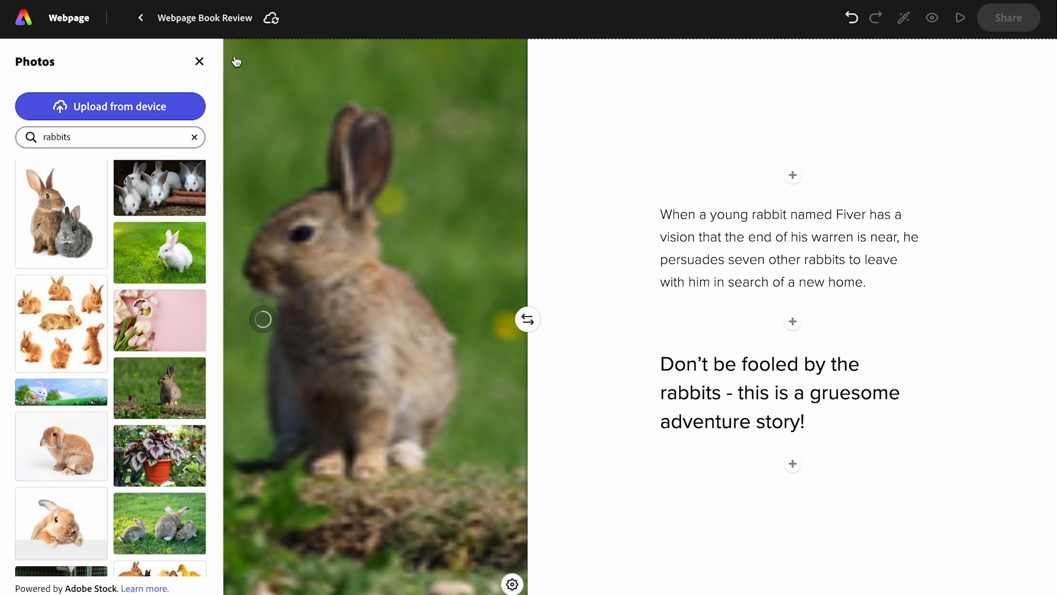
click(199, 61)
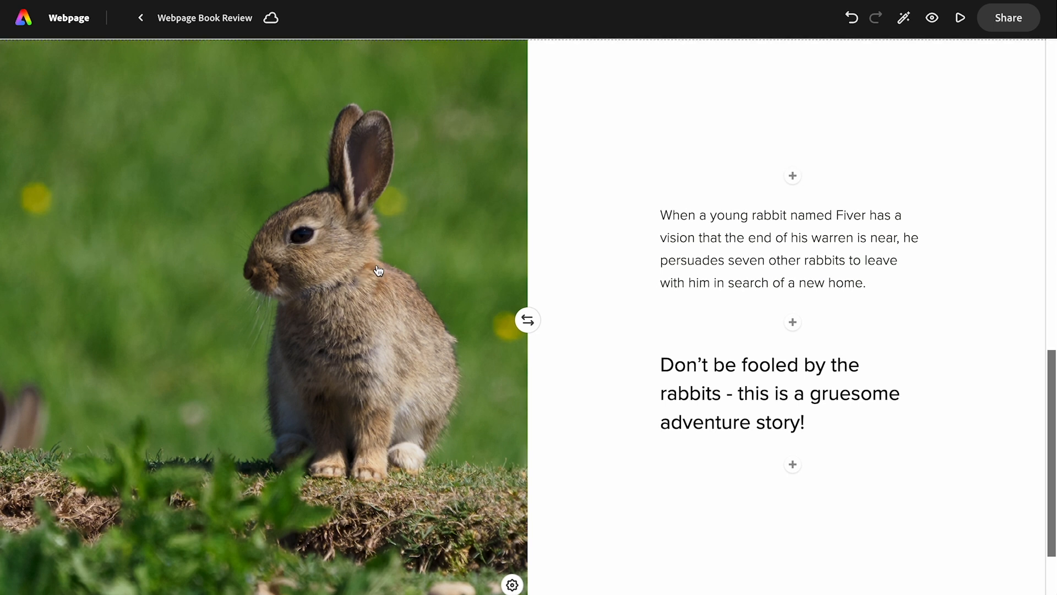
- Add a second split layout and fill its text half with the paragraph starting "My favourite character is Kehaar, a black-headed gull"
scroll(380, 287, down, 2)
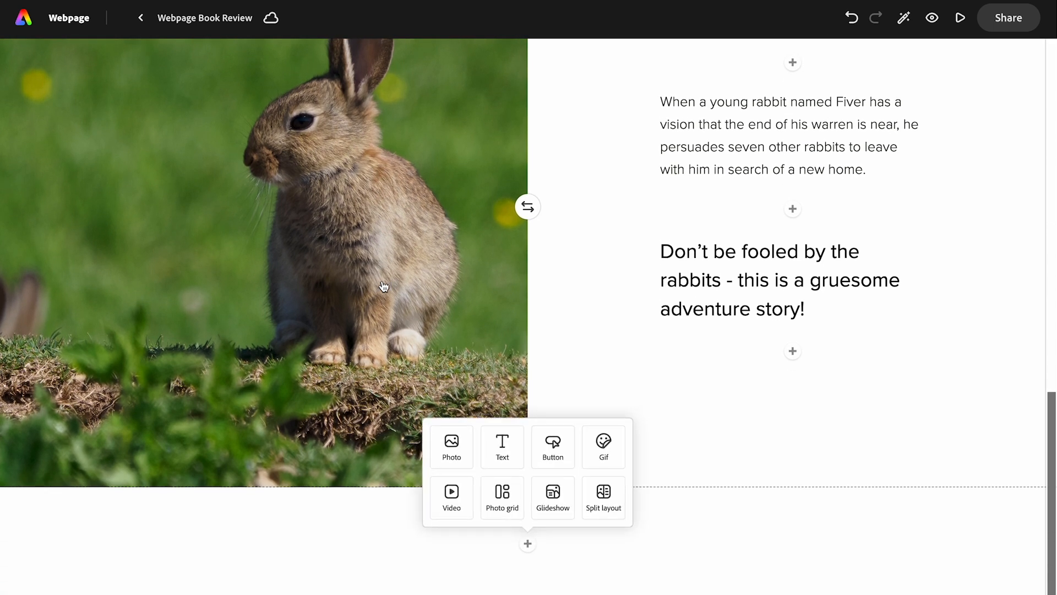
click(601, 502)
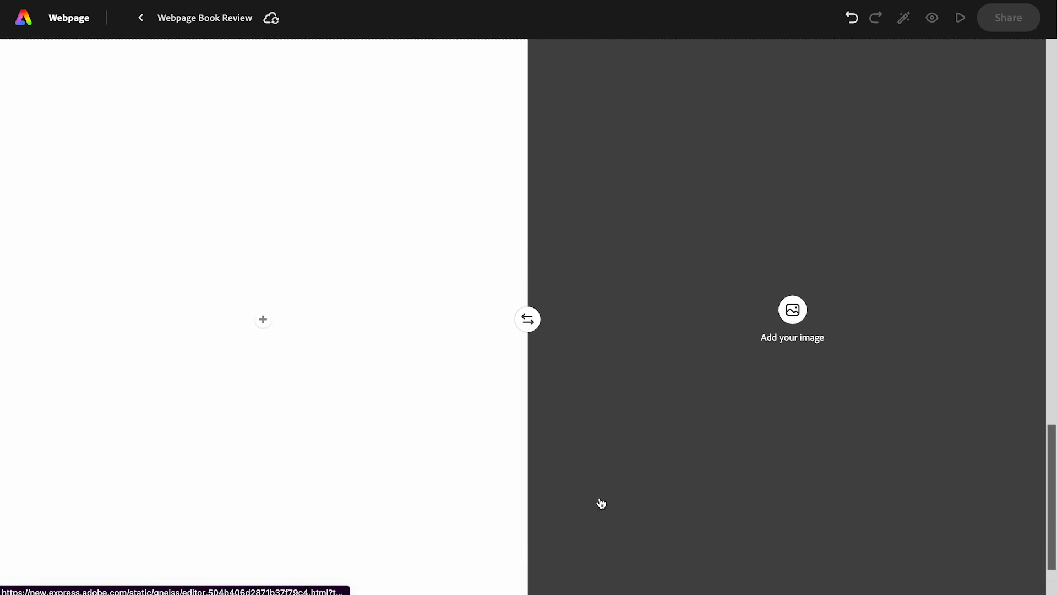
click(262, 319)
click(212, 309)
text(My favourite character is Kehaar, a black-headed gull who is forced to take refuge on Watership Down. According to the author, Kehaar was based on a fighter from the Norwegian Resistance in World War II.)
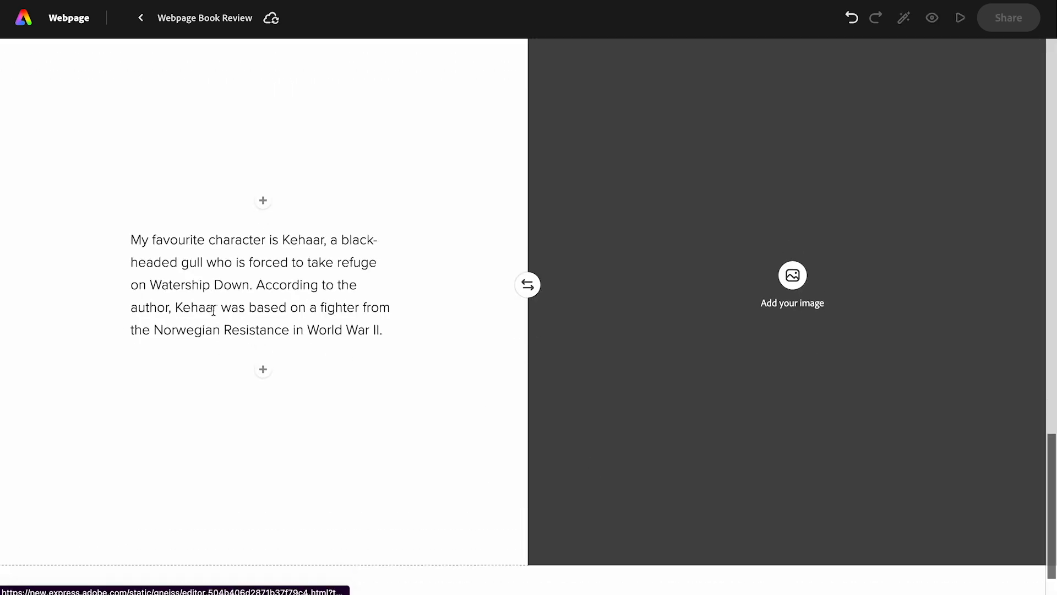
- Split off the sentence starting "According to the author, Kehaar was based on" as its own paragraph and format it as H2
click(256, 269)
key(Return)
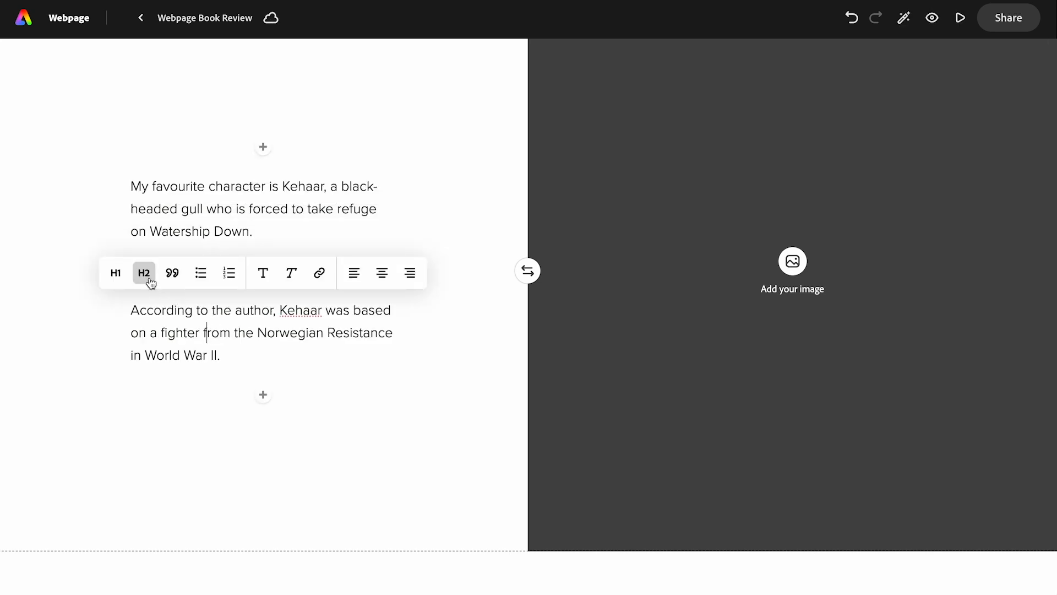
click(144, 273)
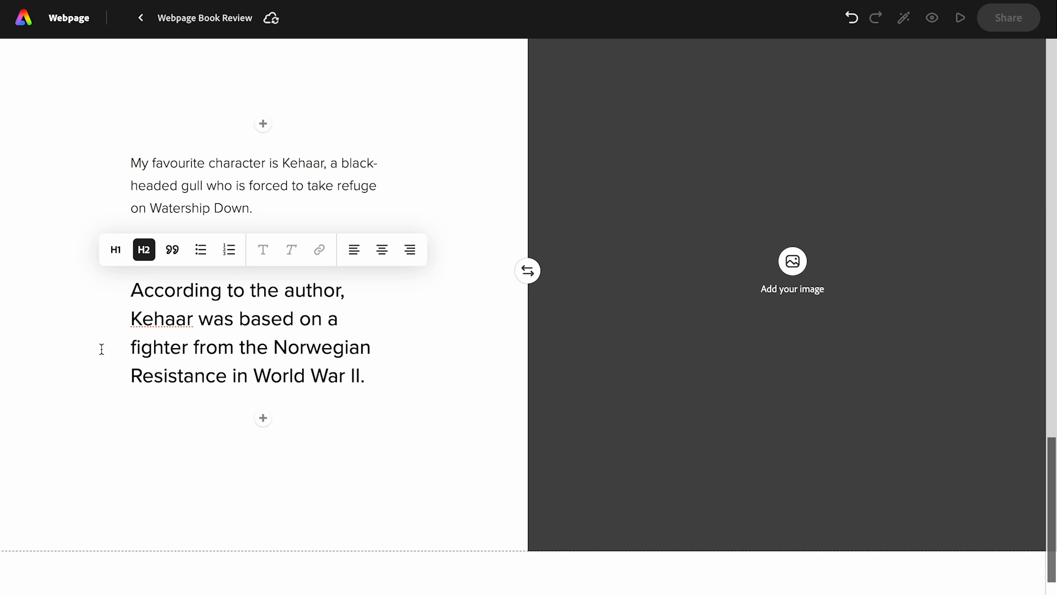
click(75, 365)
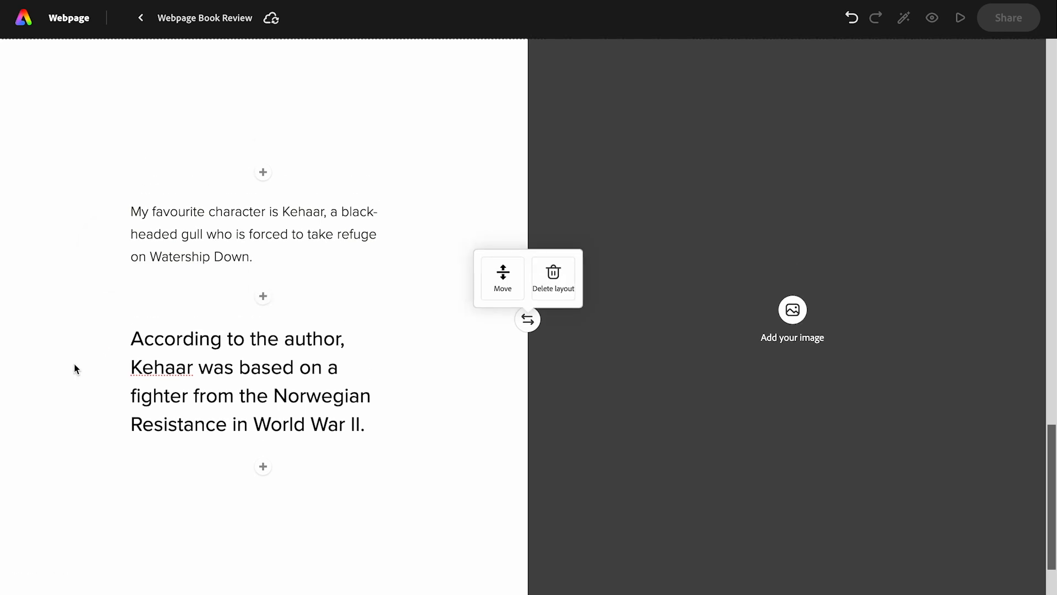
- Search the stock photos for "seagull" and fill the second split layout's image half with the open-beaked gull against a blue sky
click(622, 395)
double_click(81, 138)
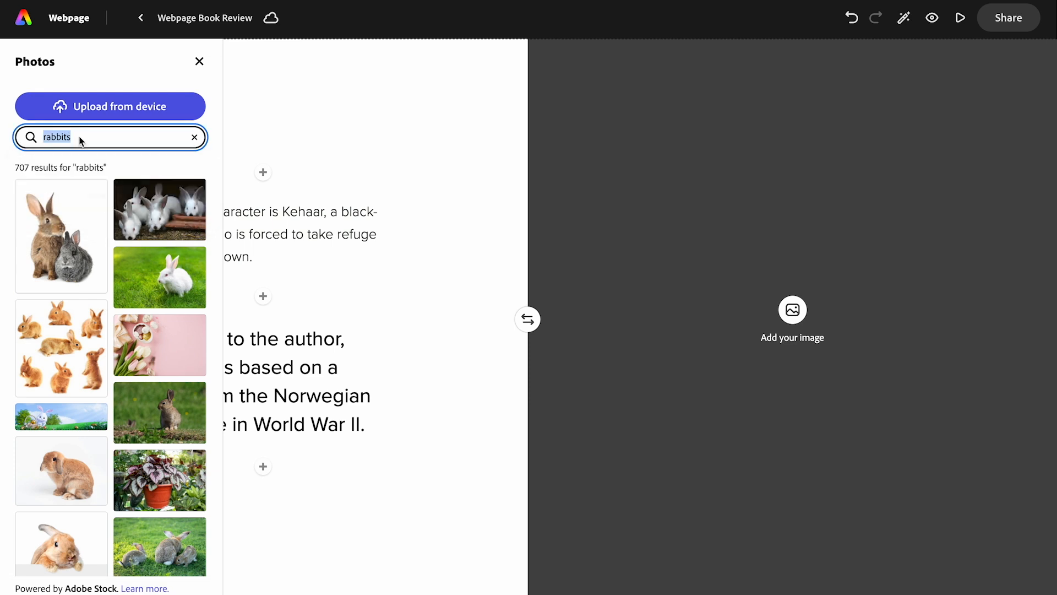
text(seagi)
key(BackSpace)
text(uol)
key(BackSpace)
key(BackSpace)
text(ll)
key(Return)
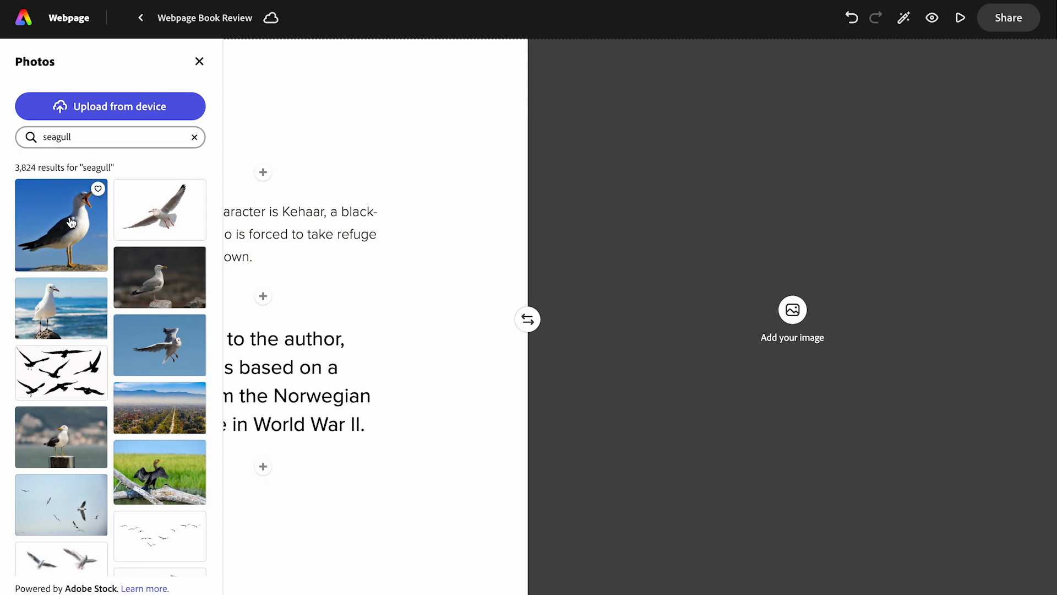
click(71, 222)
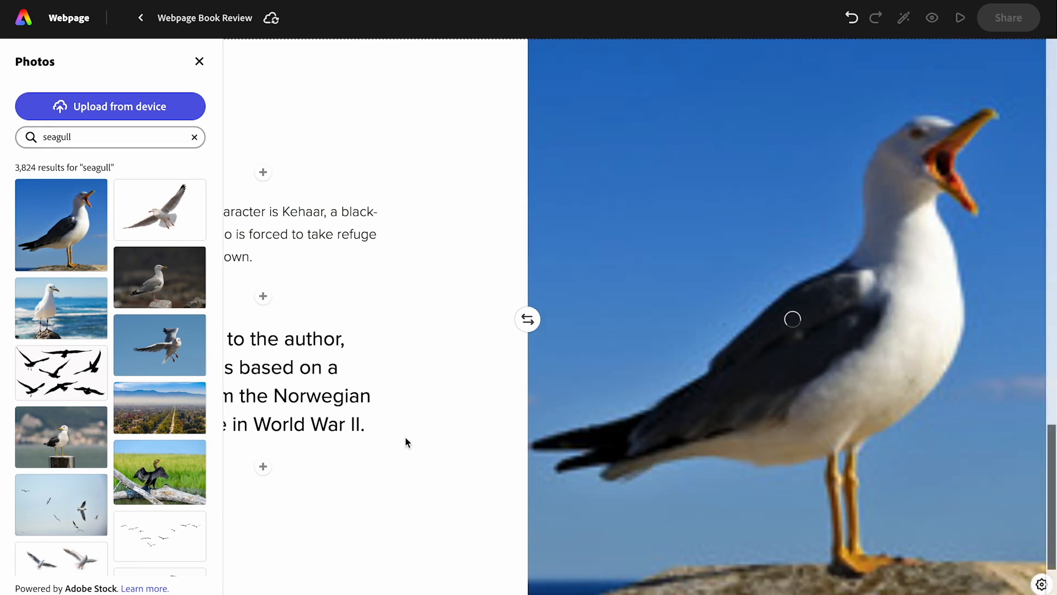
- Add a glideshow below the split layouts with the "rabbits fight" stock photo of two rabbits sparring on grass as its first background
scroll(405, 442, down, 2)
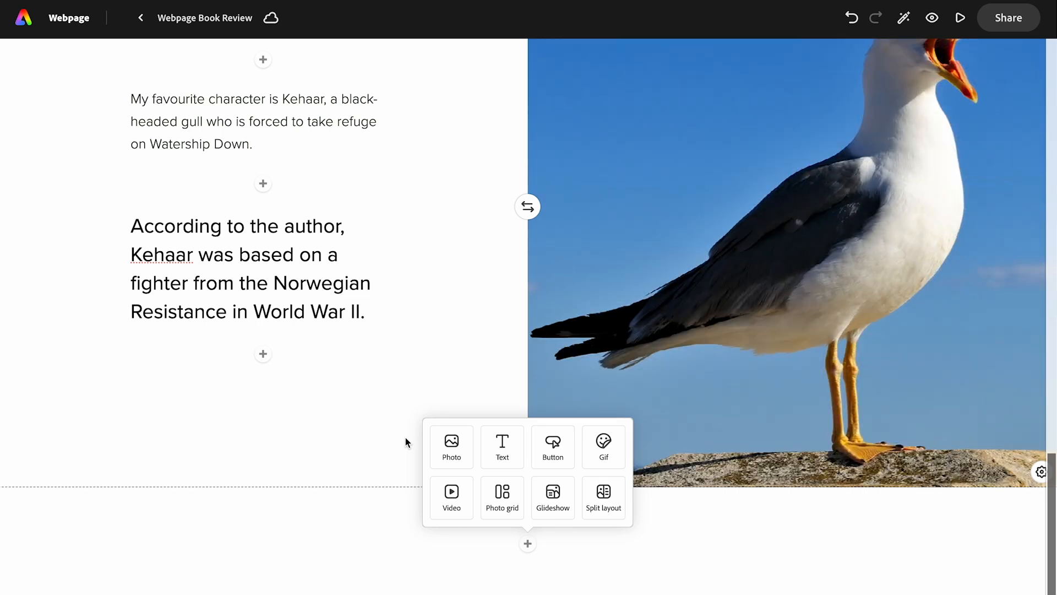
click(545, 500)
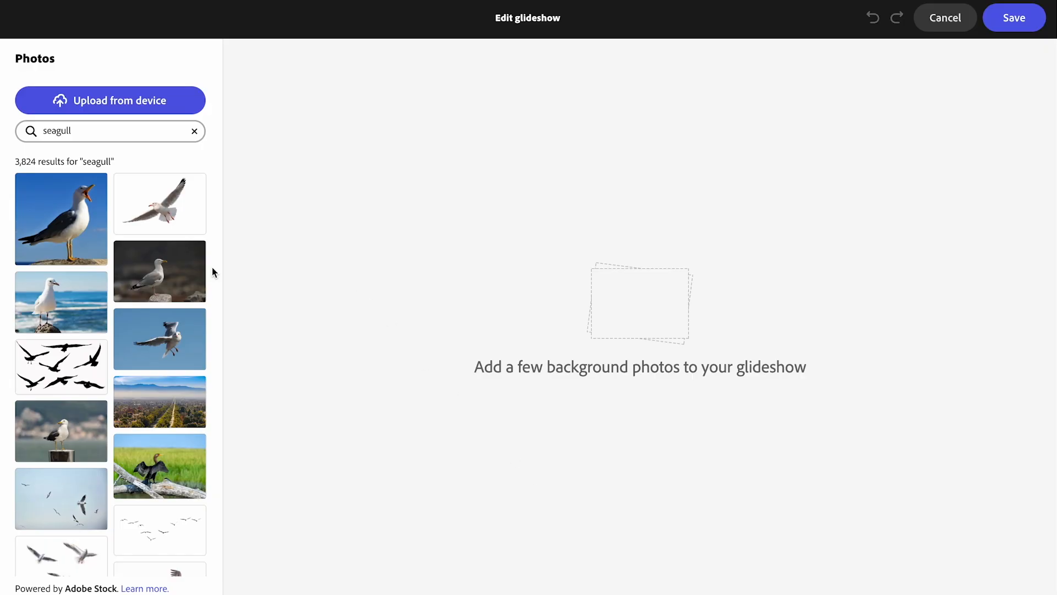
double_click(138, 131)
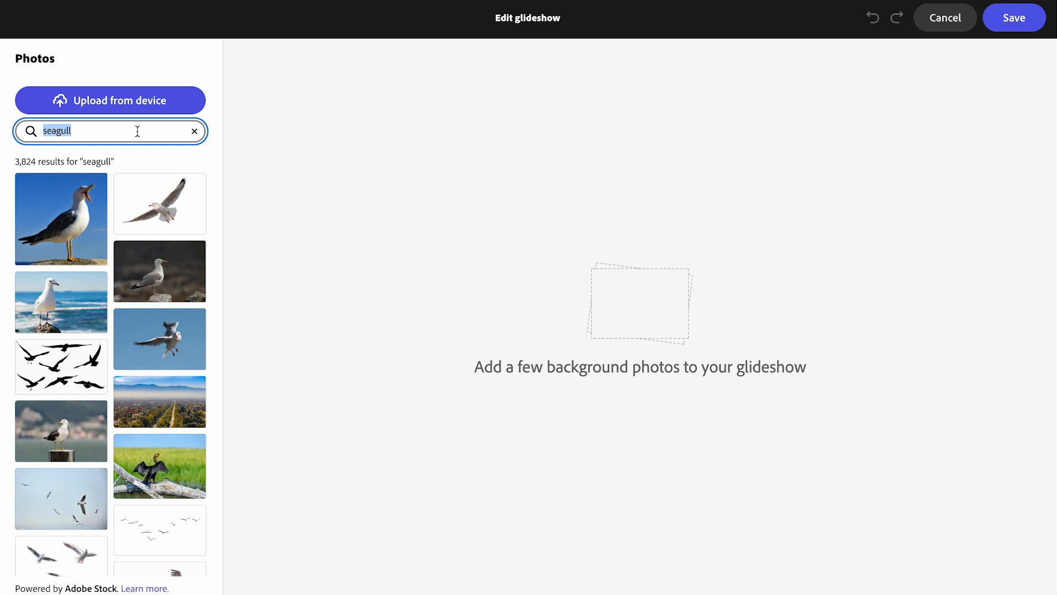
text(rab)
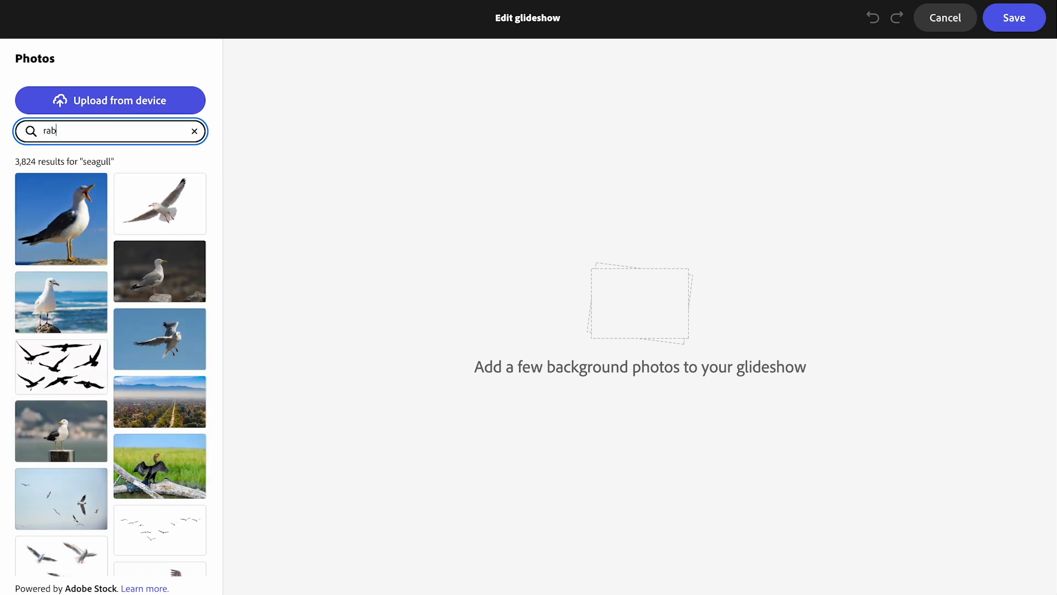
text(bits fight)
key(Return)
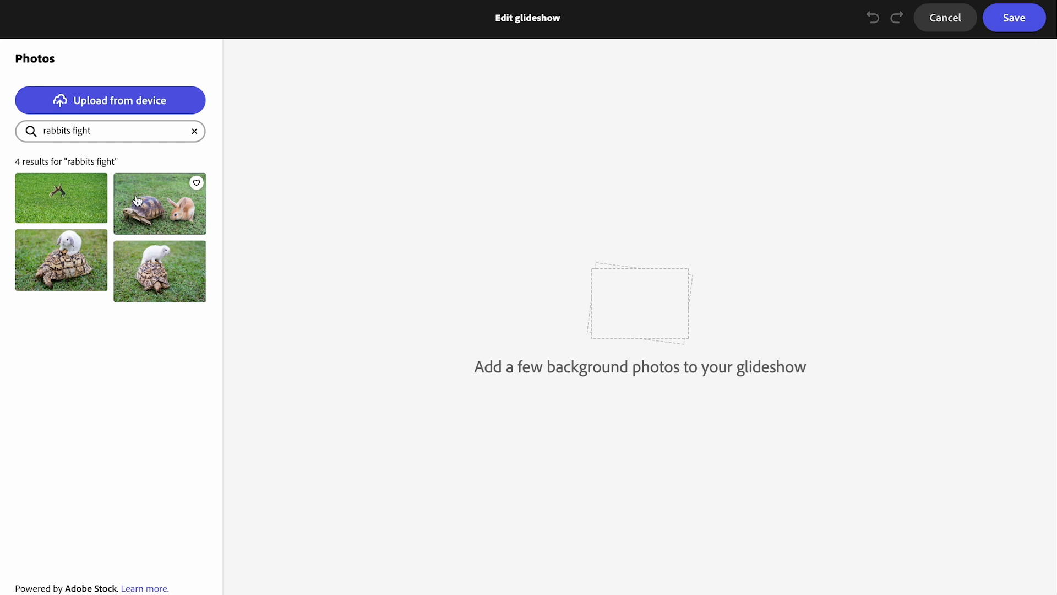
click(45, 207)
- Add the "customer review" stock photo of a laptop beside rows of stars as the second background and save the glideshow
click(95, 131)
drag(94, 131, 35, 123)
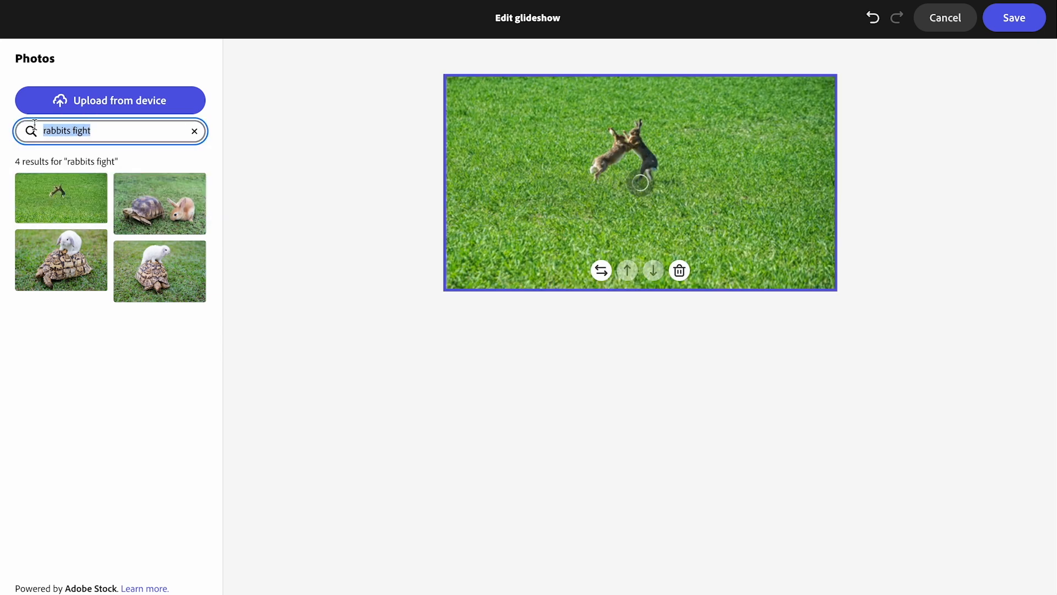
text(customer review)
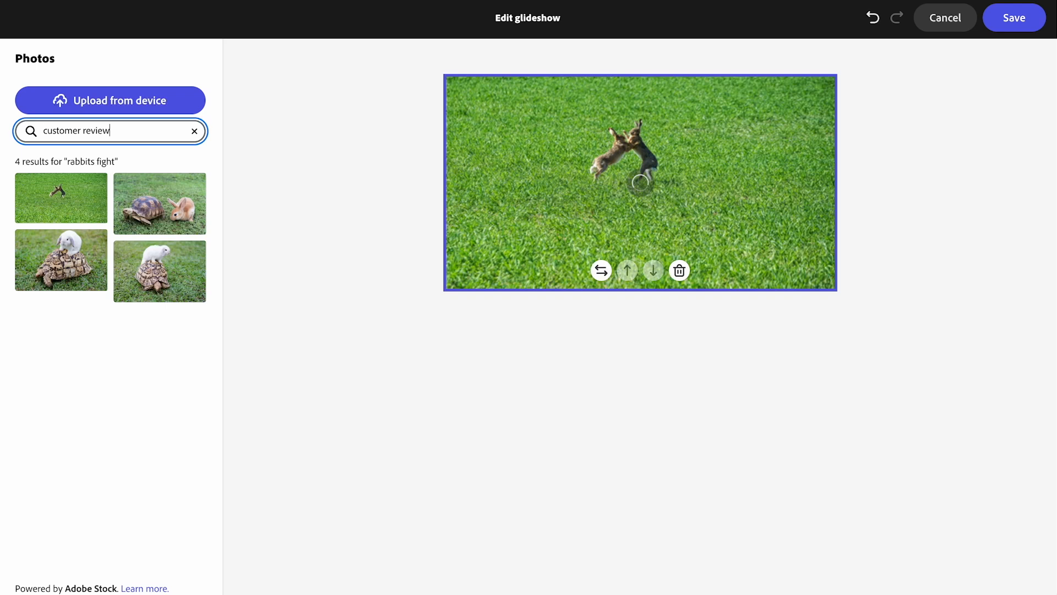
key(Return)
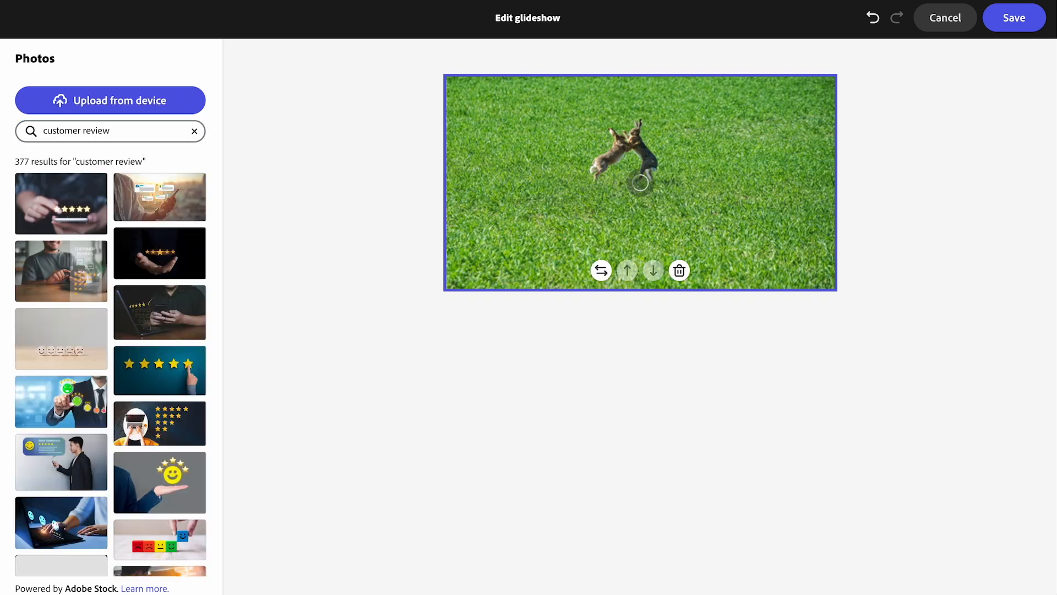
click(151, 435)
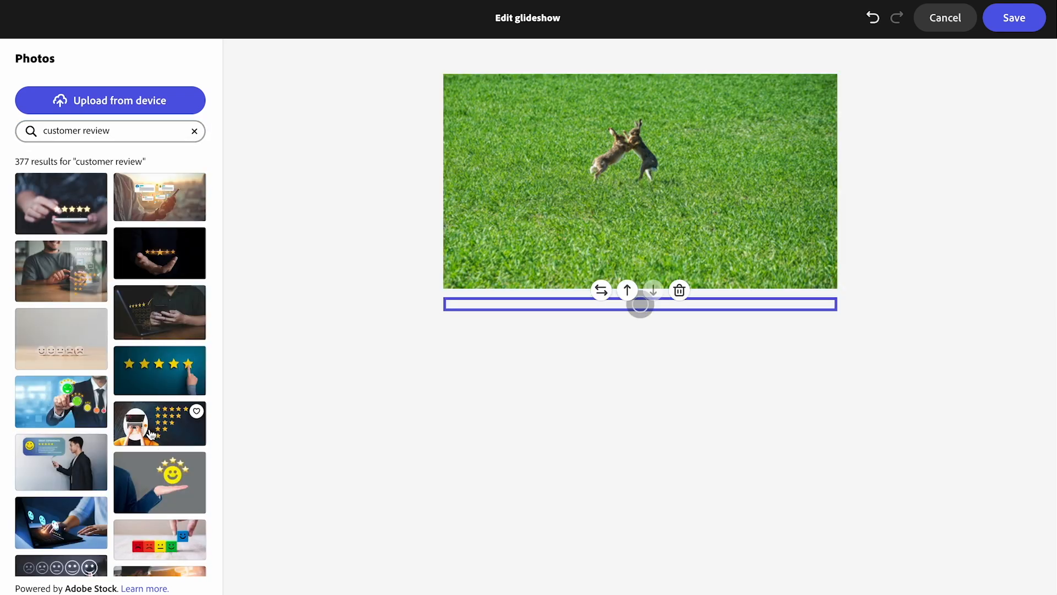
click(1023, 21)
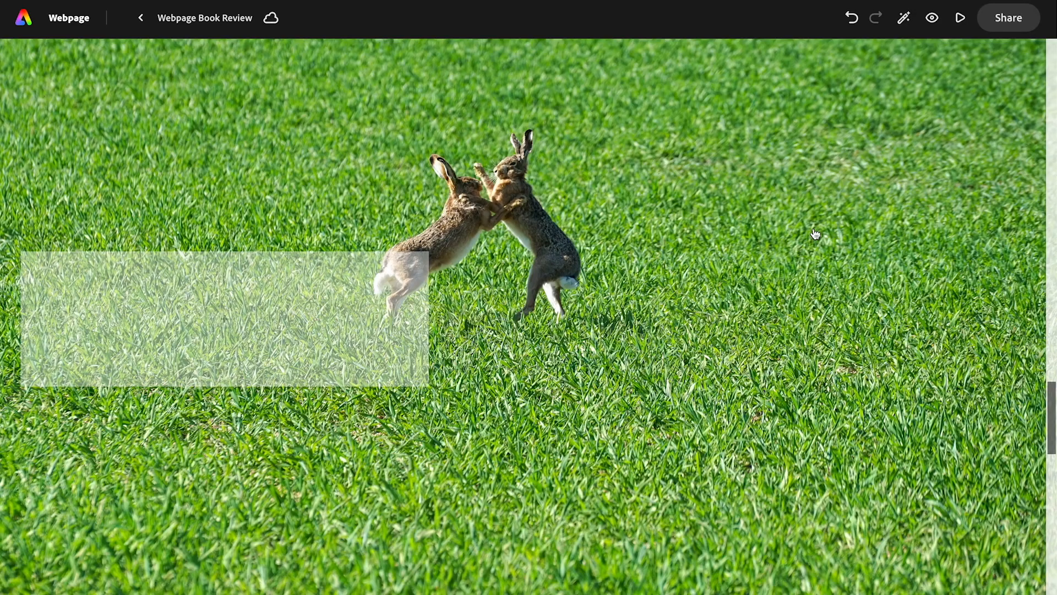
- Fill the text panel over the fighting rabbits photo with the paragraph starting "I love the part when Woundwort puts up a ferocious fight"
scroll(814, 234, down, 3)
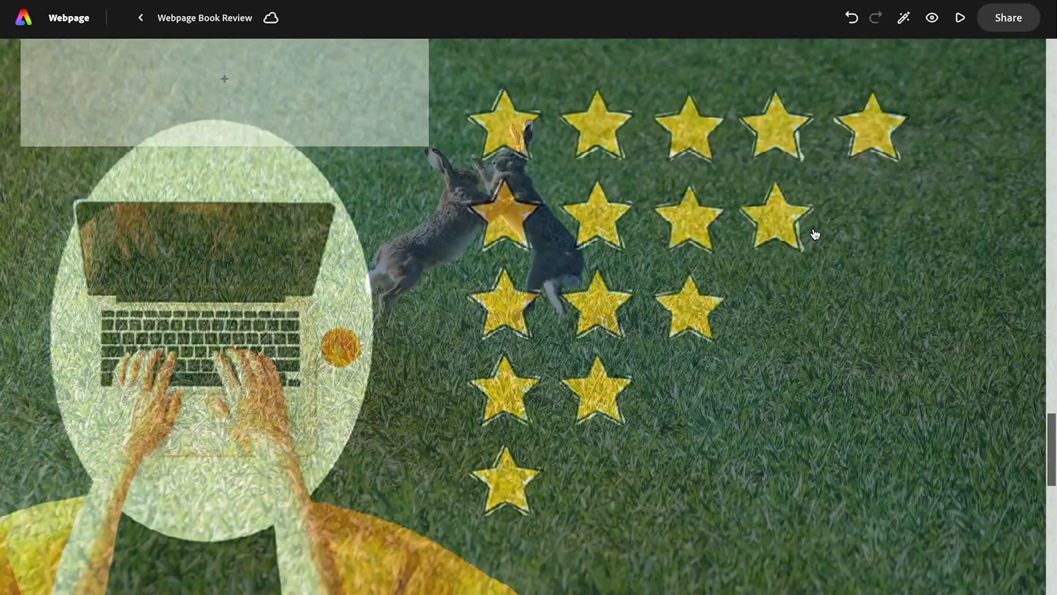
scroll(815, 234, up, 2)
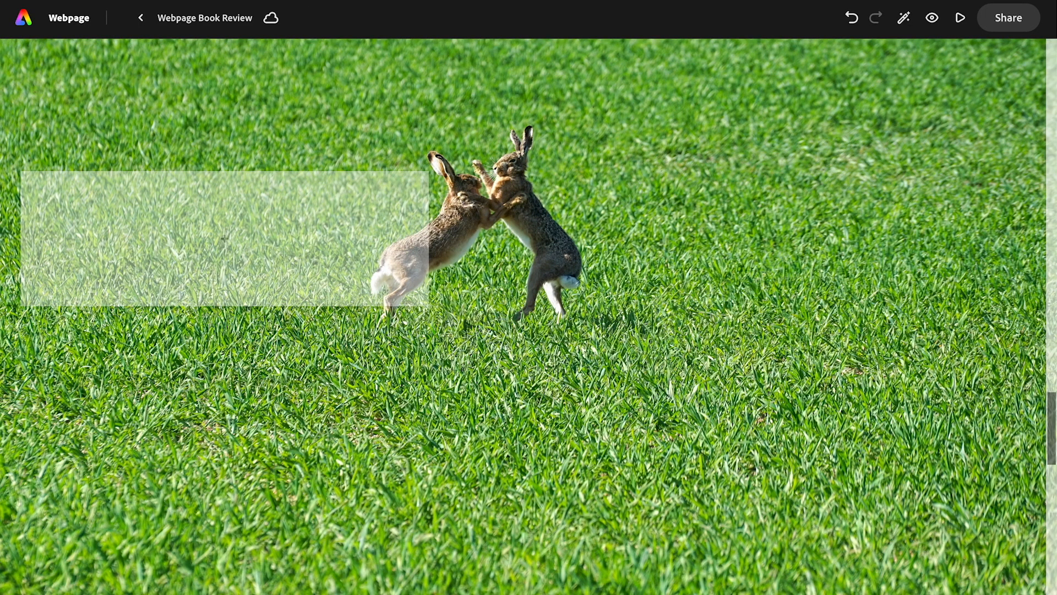
click(226, 241)
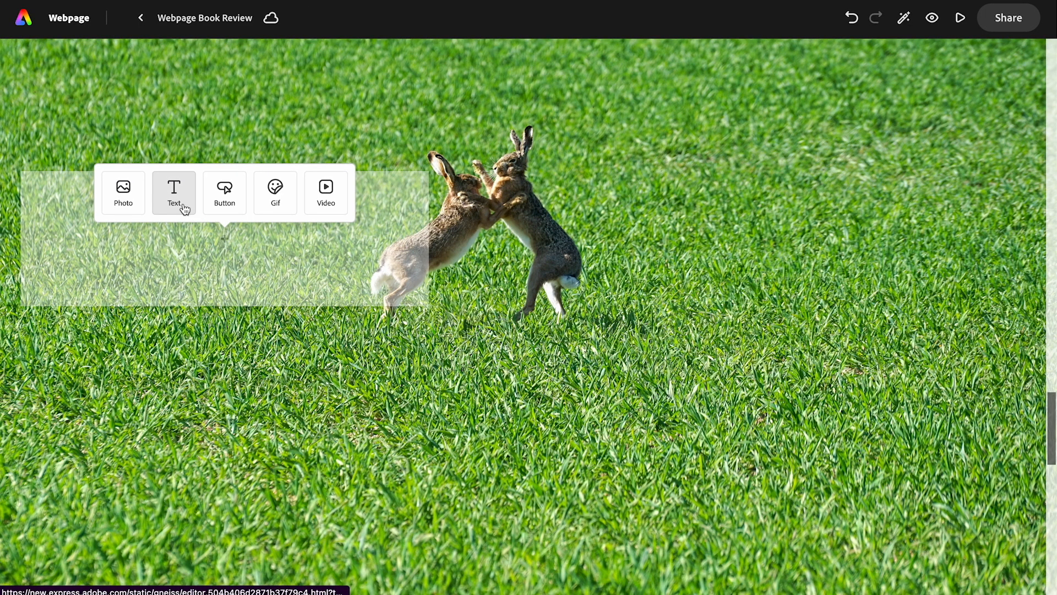
click(182, 204)
text(I love the part when Woundwort puts up a ferocious fight against Bigwig, but ultimately succumbs to exhaustion. It’s quite violent but incredibly well-written.)
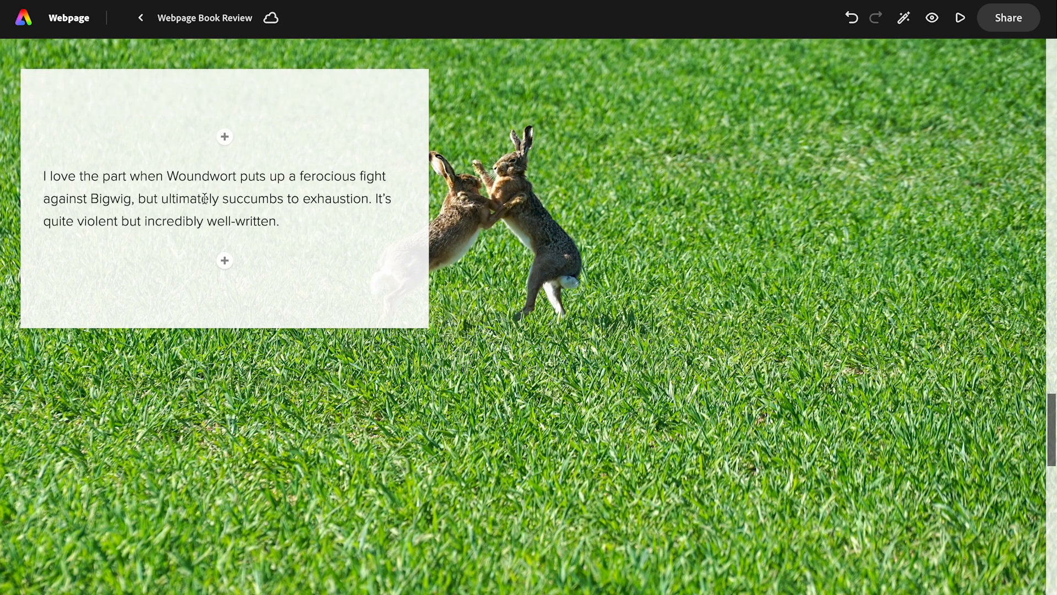
- Split off the sentence "It's quite violent but incredibly well-written." as its own paragraph and format it as H2
click(376, 197)
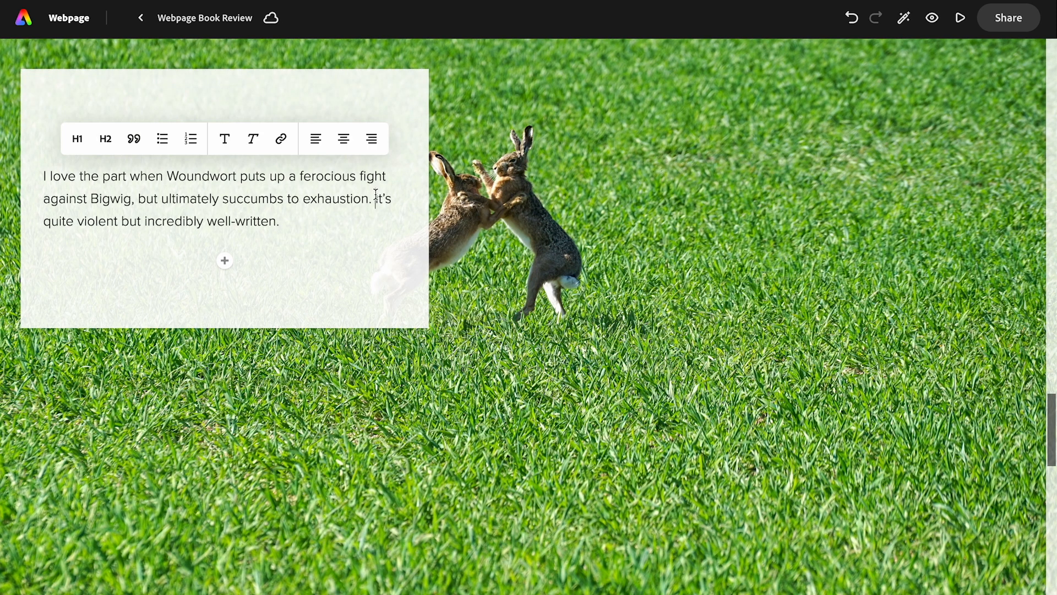
key(Return)
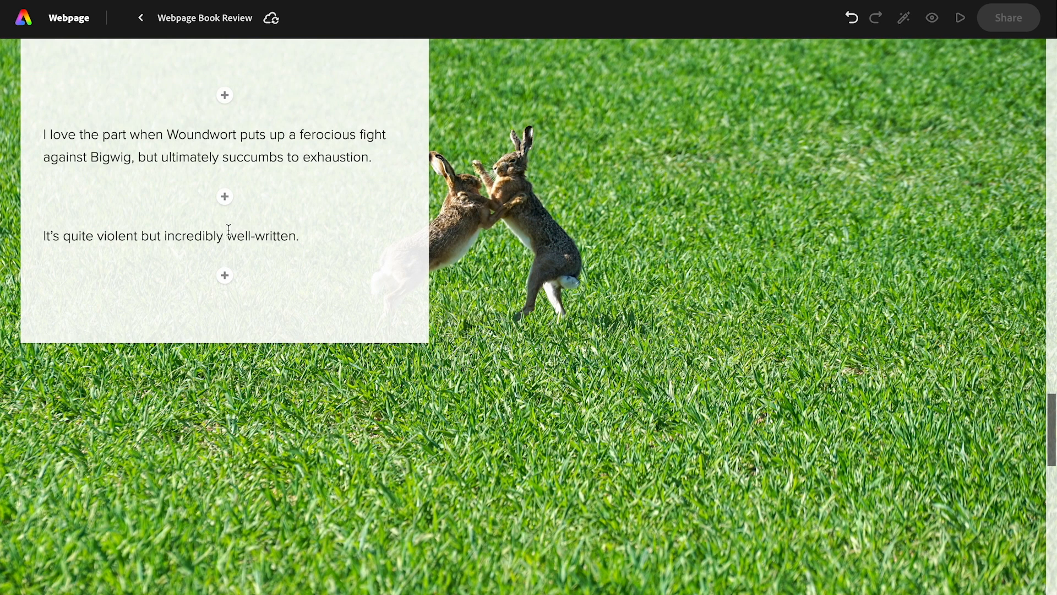
click(149, 235)
click(105, 199)
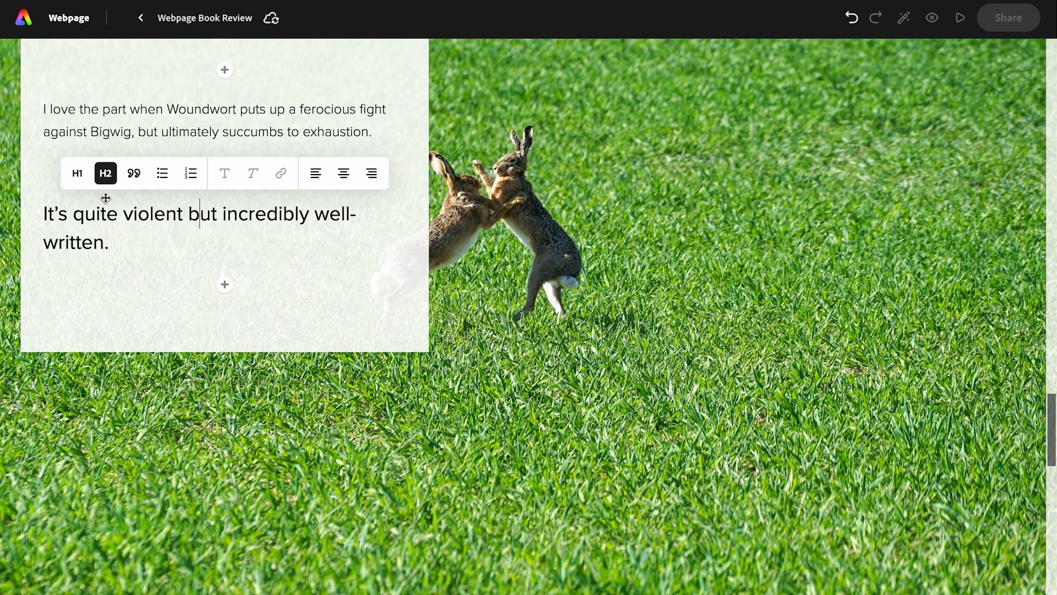
- Fill the text panel over the star rating photo with the paragraph starting "I give this book 4/5 stars. Be prepared for an emotional"
scroll(551, 379, down, 5)
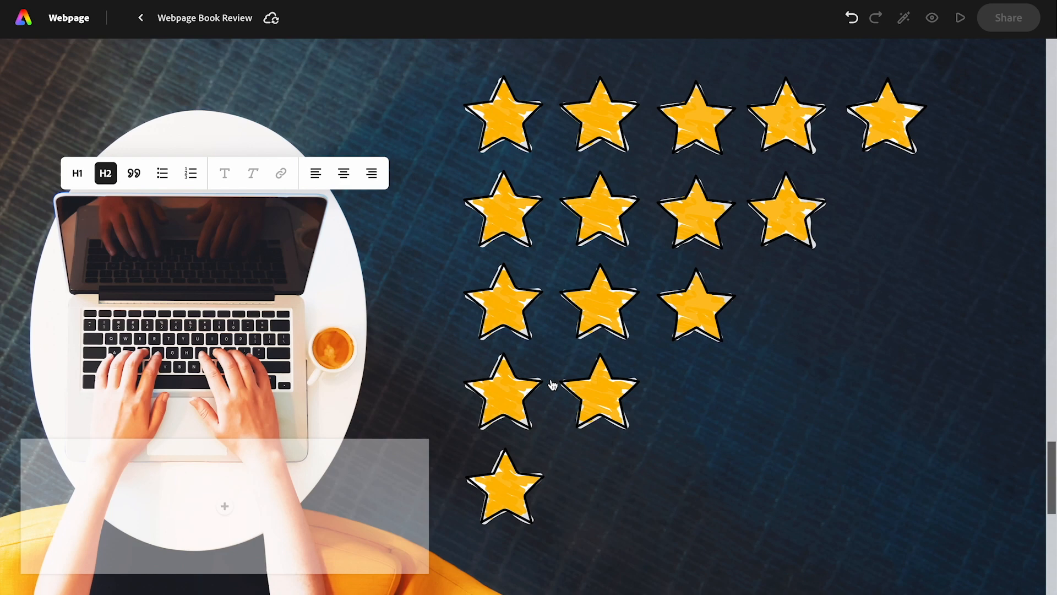
click(224, 506)
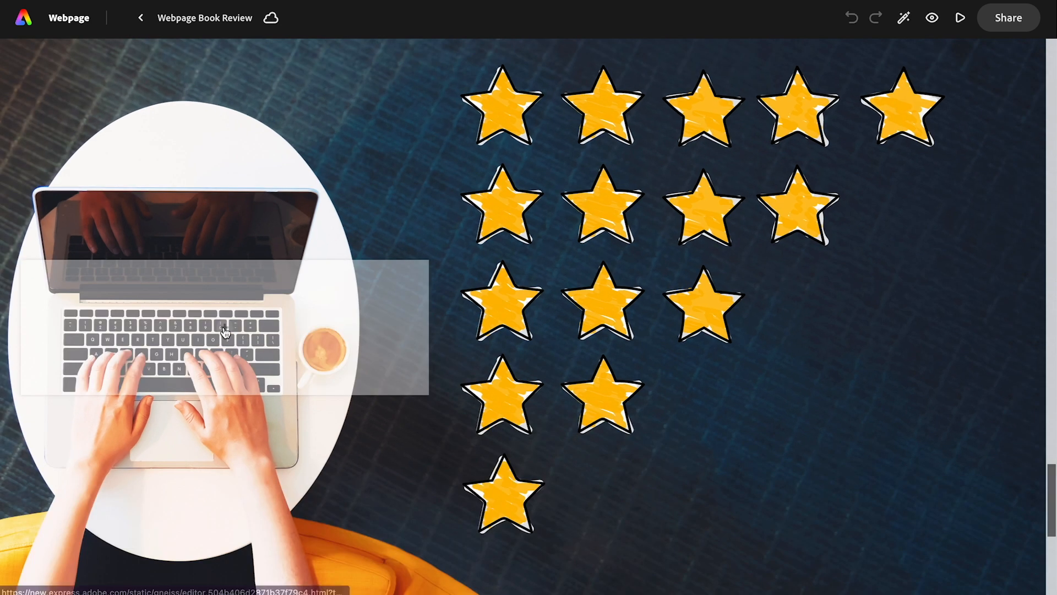
click(224, 327)
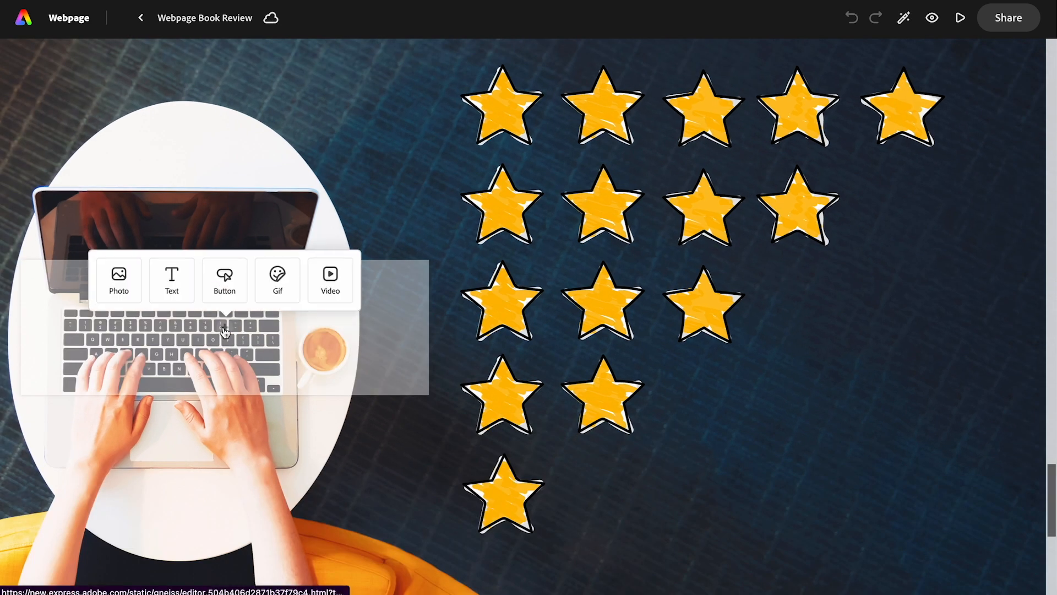
text(I give this book 4/5 stars. Be prepared for an emotional and grisly rollercoaster of a tale of bravery, sadness and triumph.)
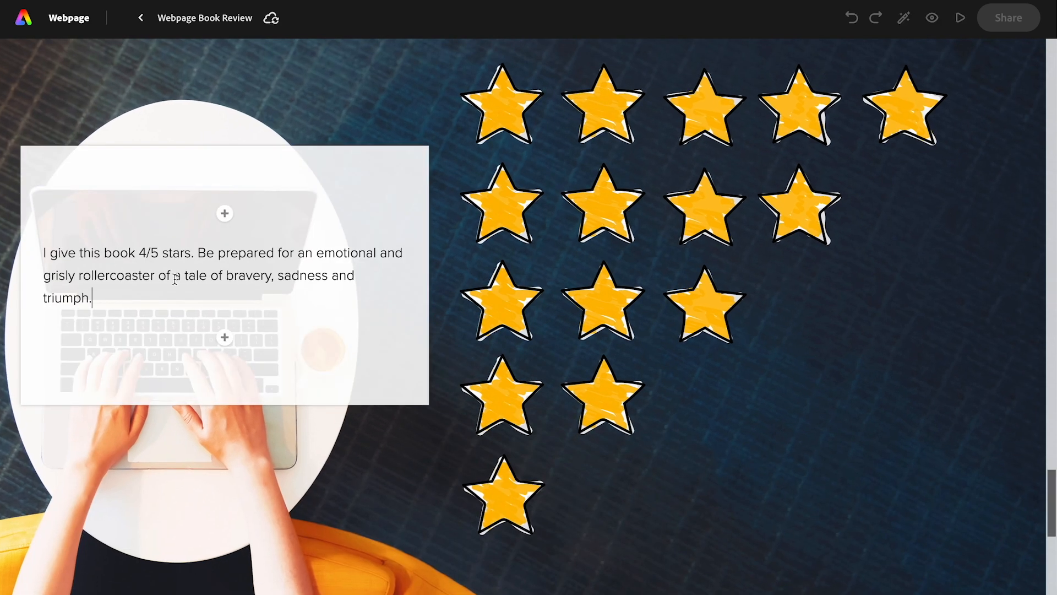
- Format the "I give this book 4/5 stars" paragraph as H2 after trying H1
click(197, 249)
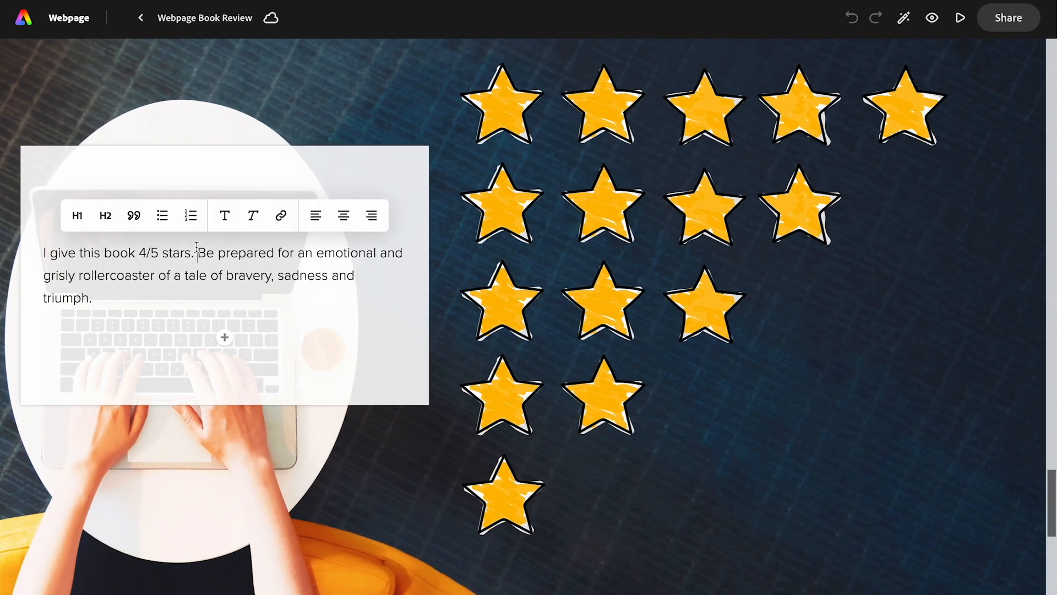
click(106, 216)
click(77, 174)
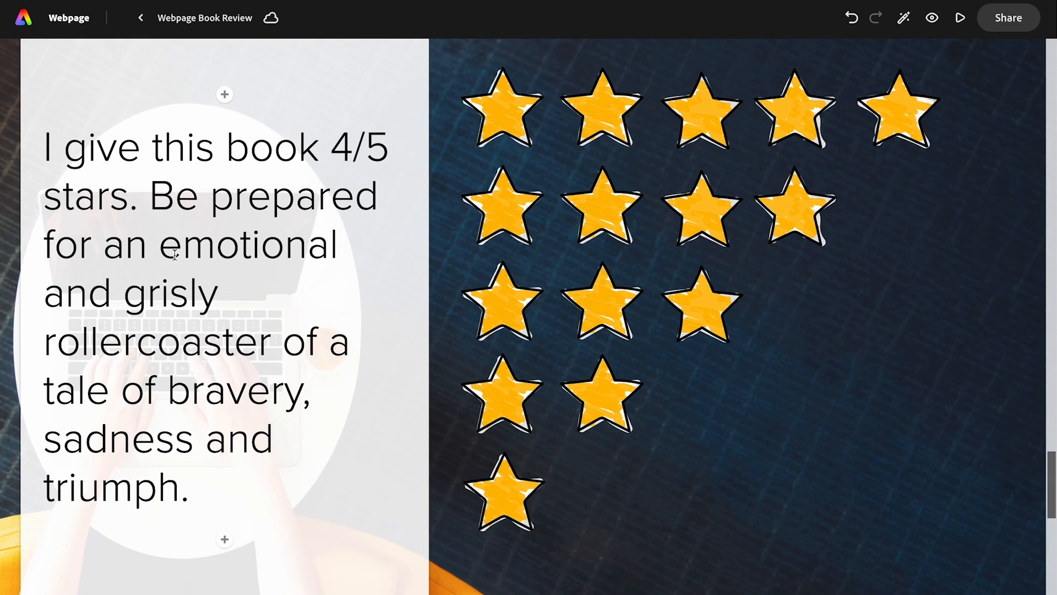
click(174, 254)
click(106, 99)
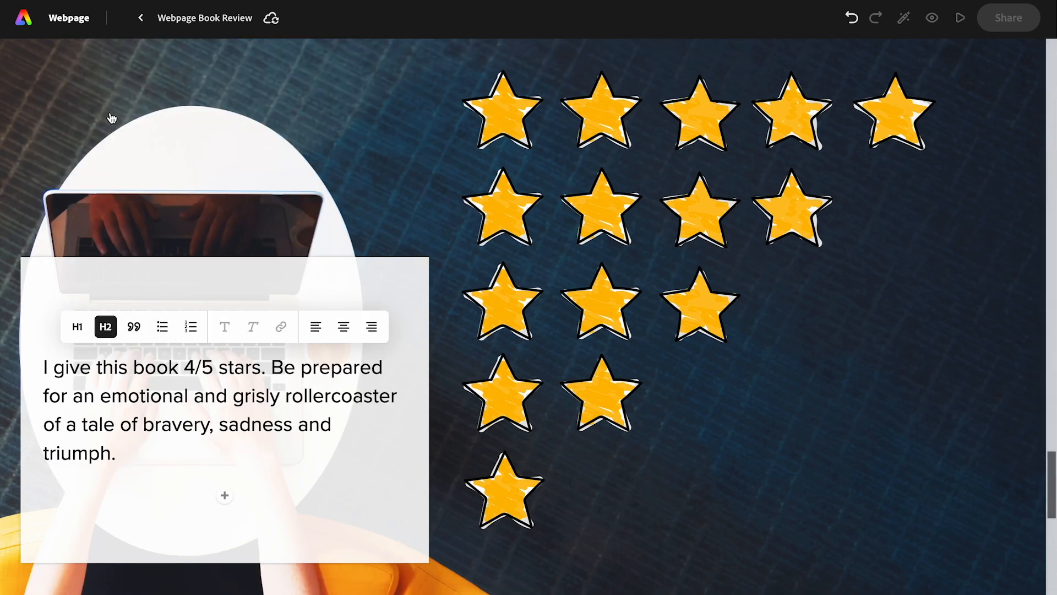
- Move the text panel over the fighting rabbits photo to the photo's right side so it clears the rabbits
scroll(423, 382, up, 10)
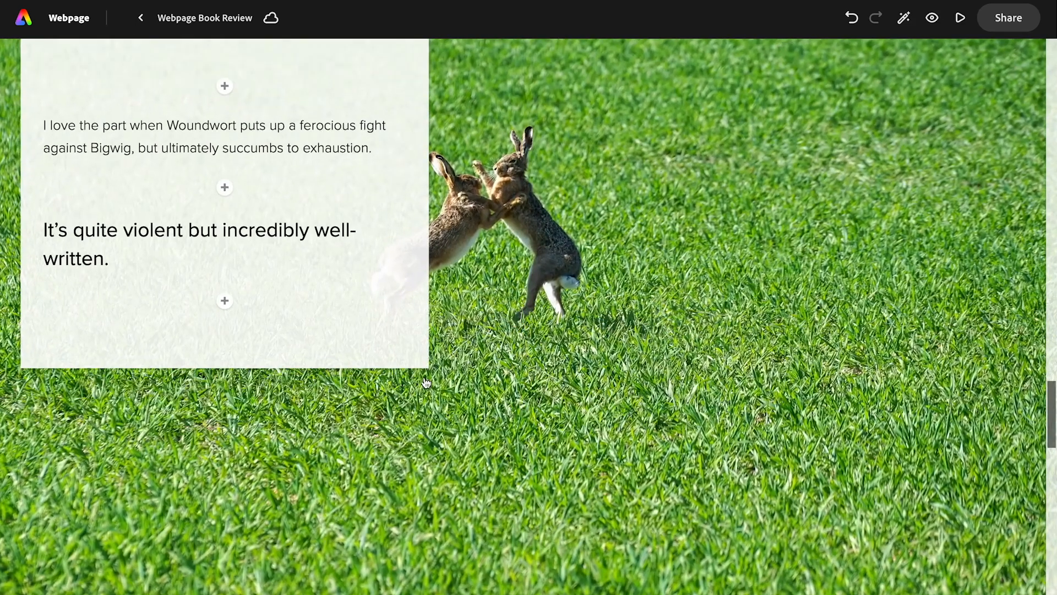
scroll(425, 382, up, 2)
drag(231, 150, 852, 196)
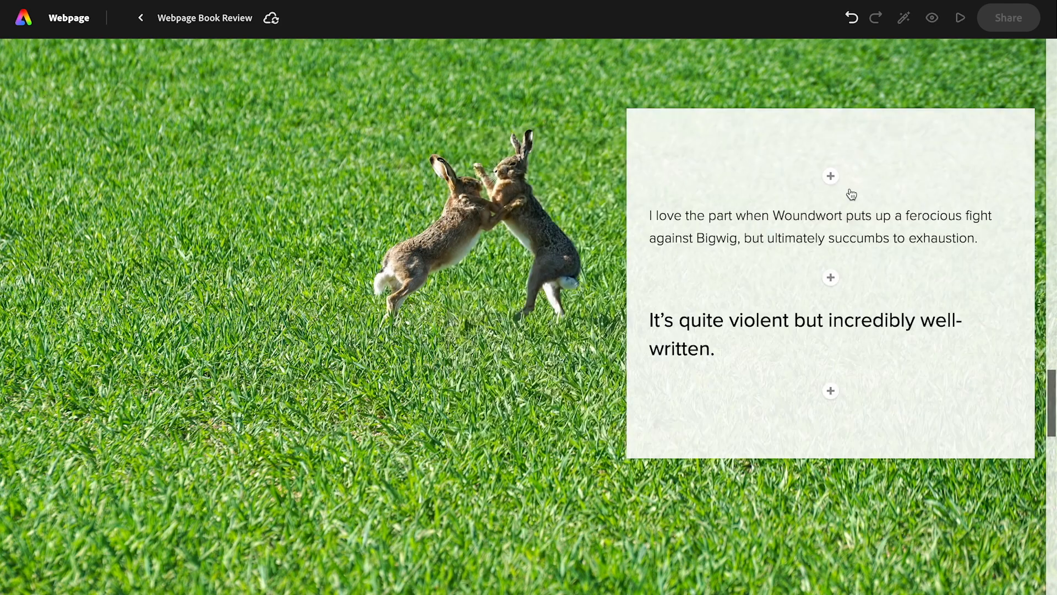
- Preview the finished webpage and look through it from the cover to the star rating section
scroll(515, 286, up, 8)
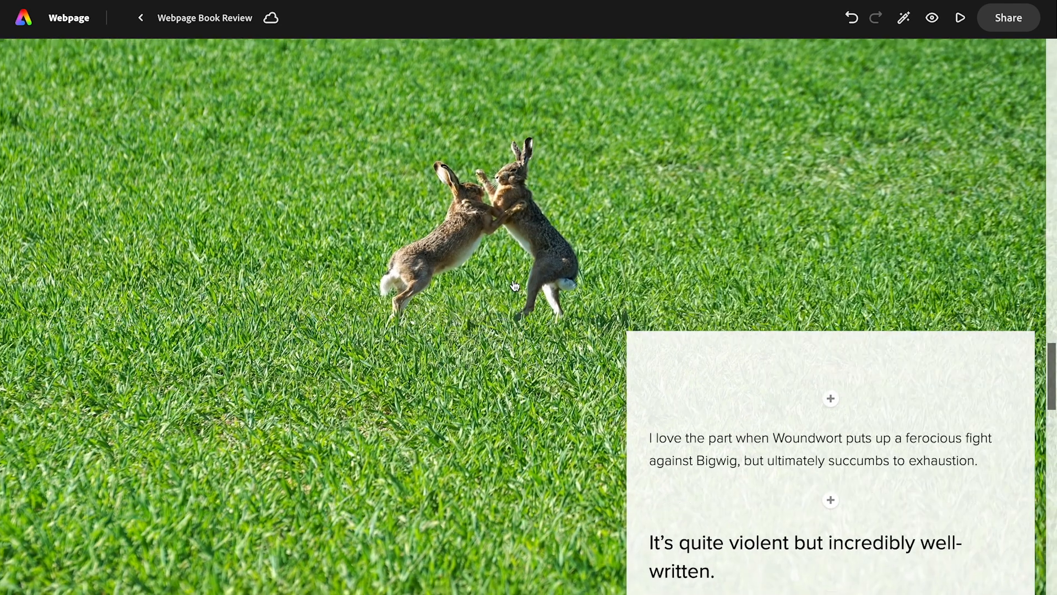
scroll(515, 286, up, 15)
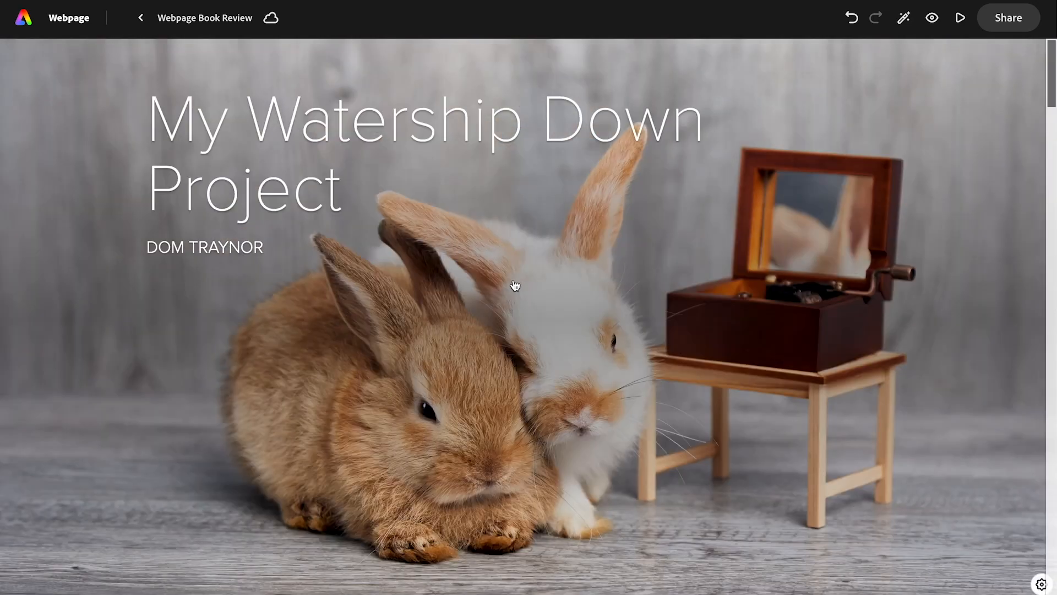
click(961, 18)
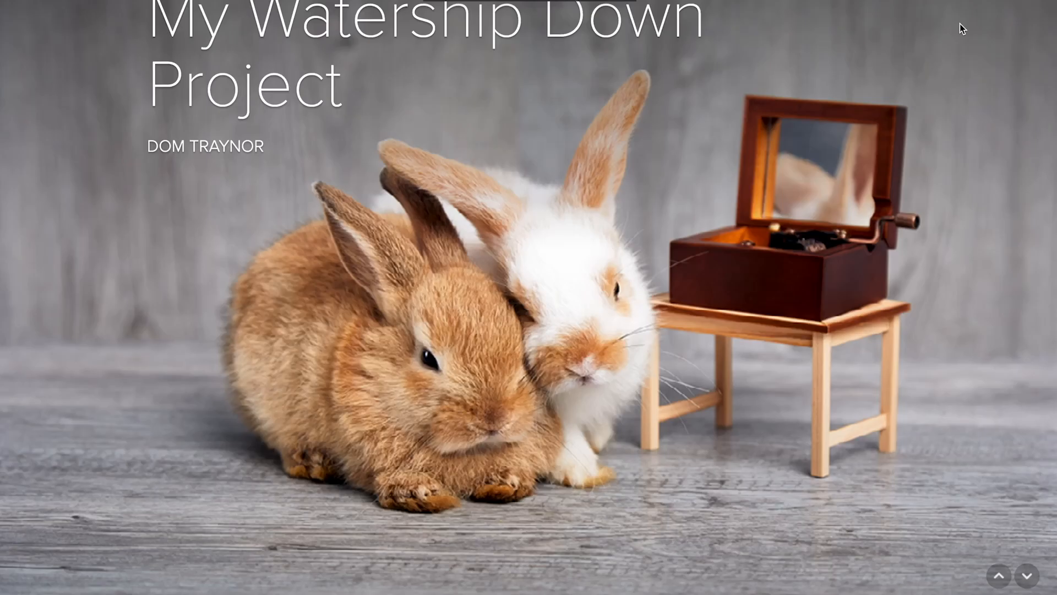
scroll(960, 25, down, 5)
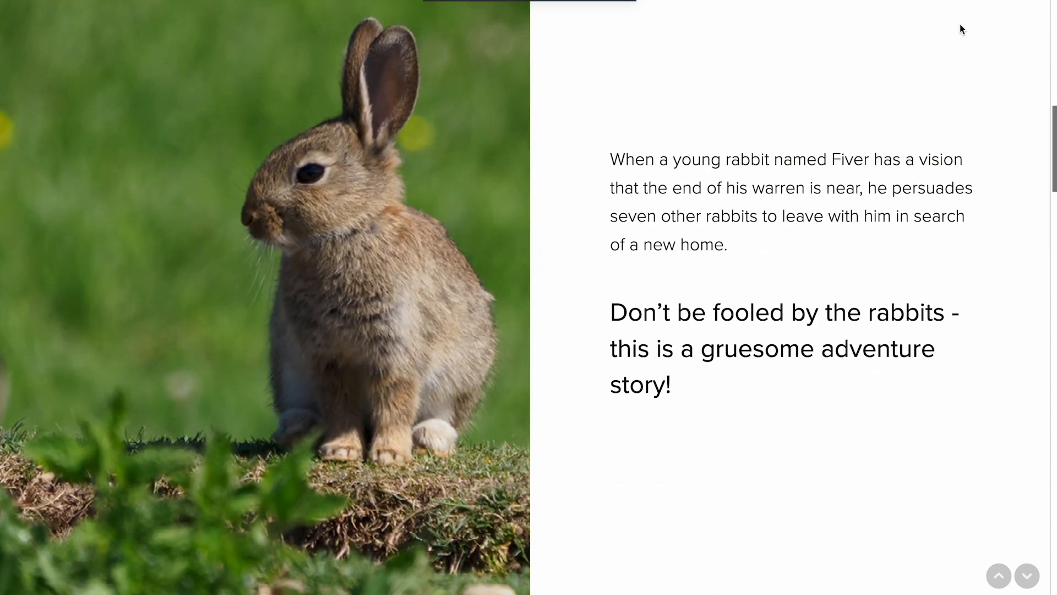
scroll(959, 24, down, 10)
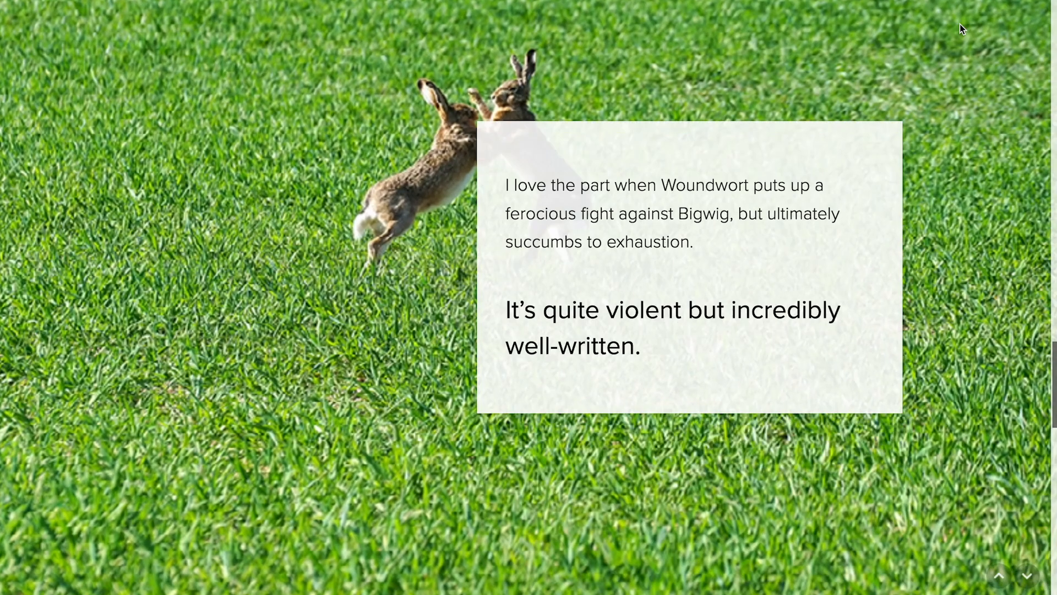
scroll(960, 24, down, 5)
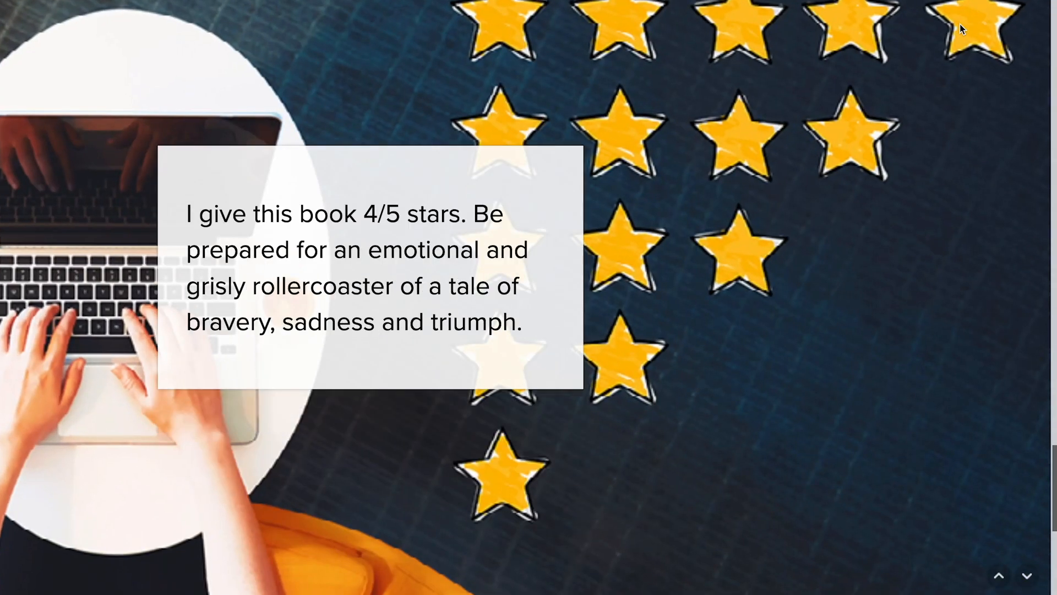
- Leave the preview and add a split layout below the star rating photo at the end of the page
key(Escape)
scroll(738, 336, down, 20)
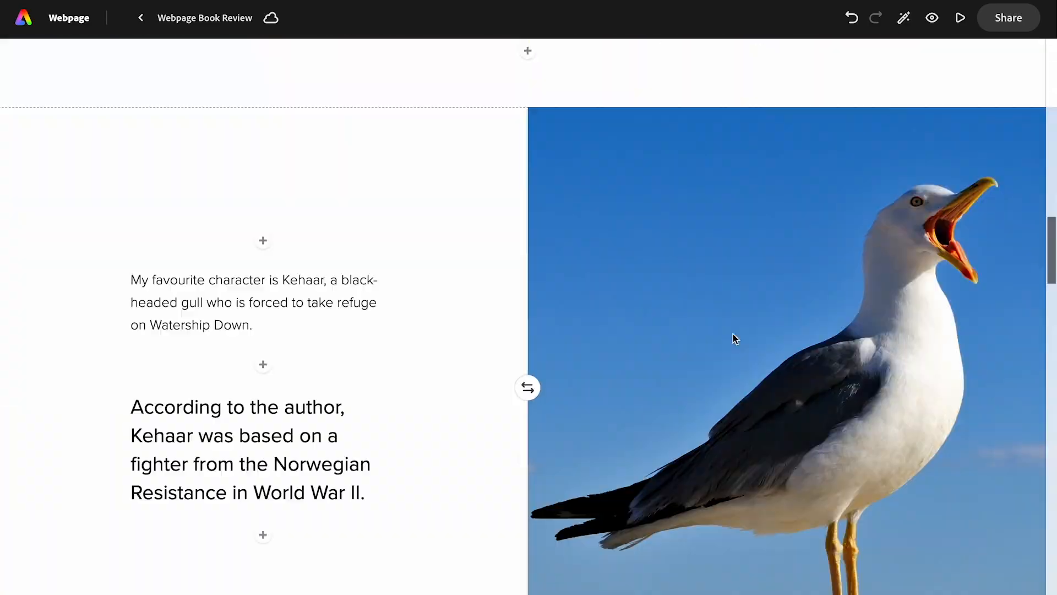
scroll(738, 336, down, 8)
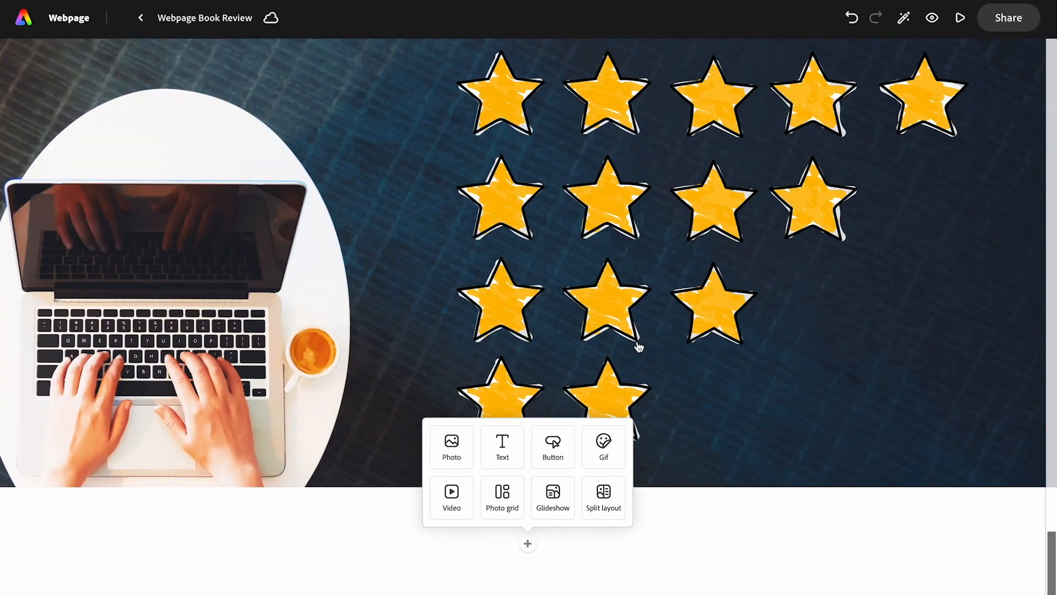
click(601, 499)
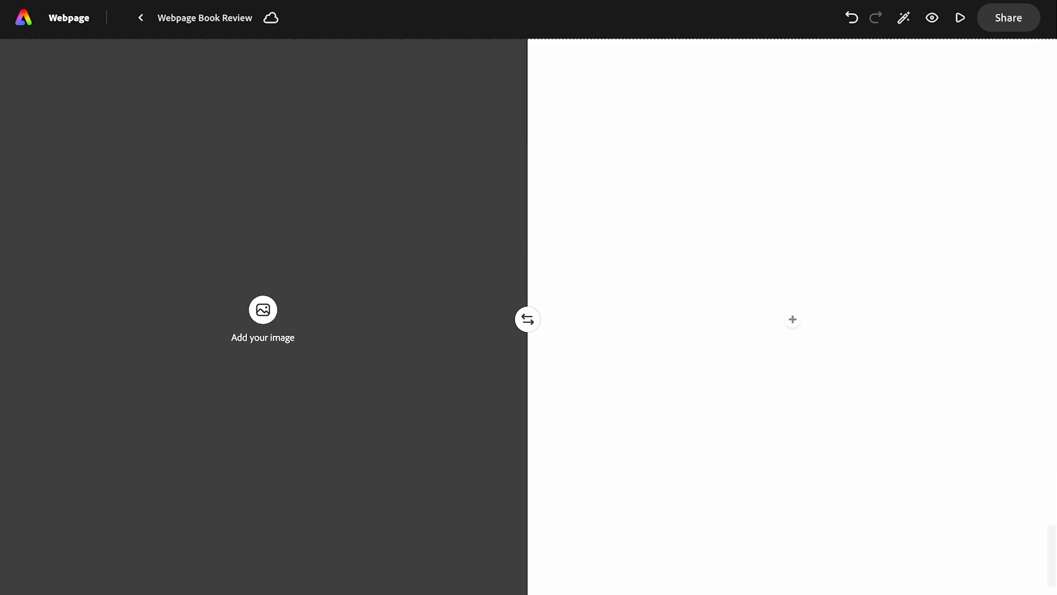
- Add the text "Video Book Review" to the empty side of the new split layout and format it as a quote
click(793, 320)
click(728, 319)
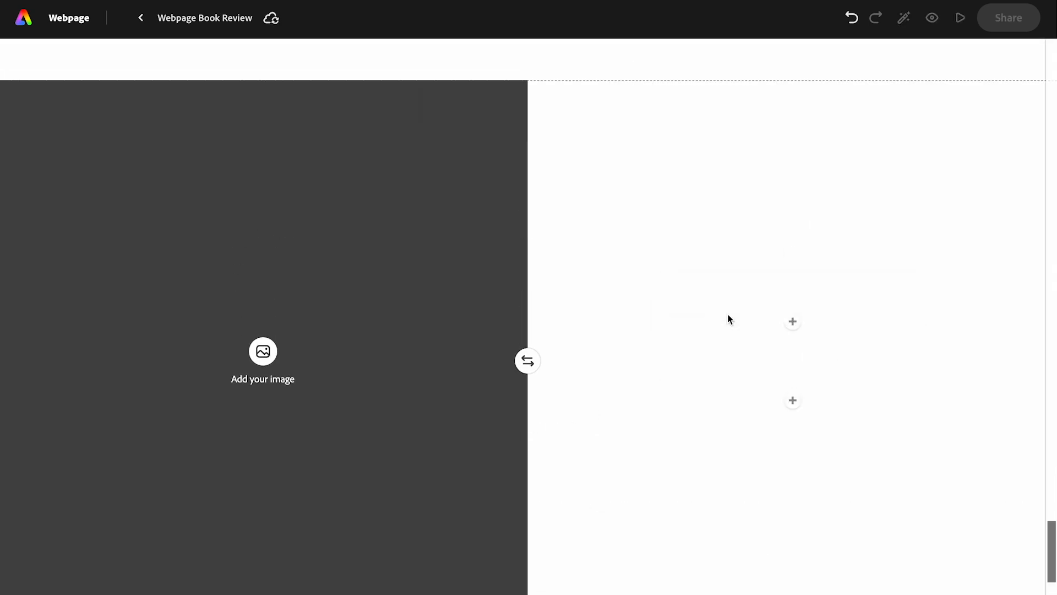
text(Video Book Review)
click(661, 361)
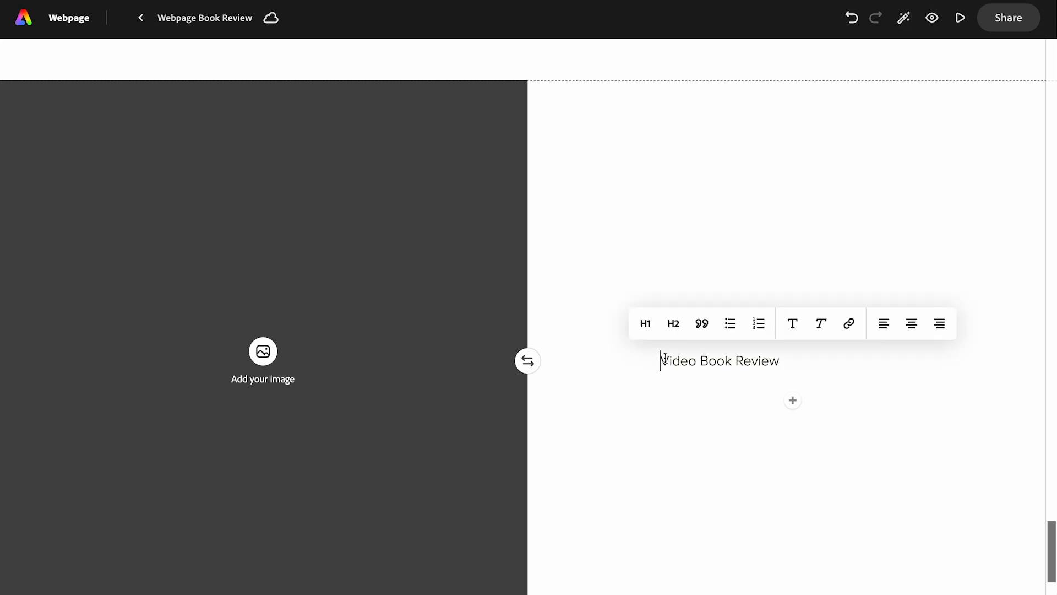
click(701, 326)
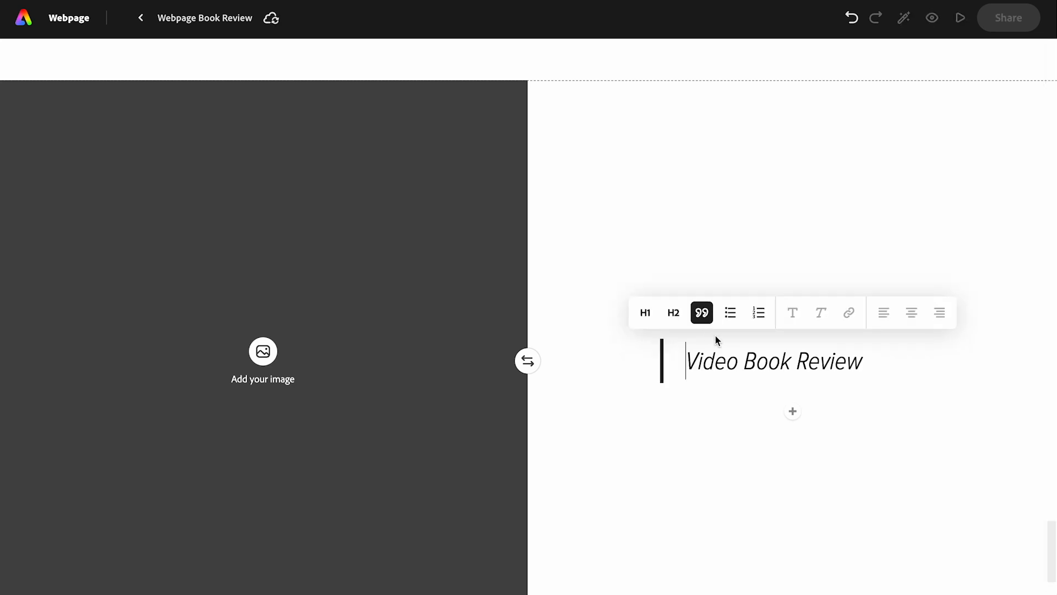
- Embed a video under the "Video Book Review" heading using the copied new.express.adobe.com published video link
click(793, 414)
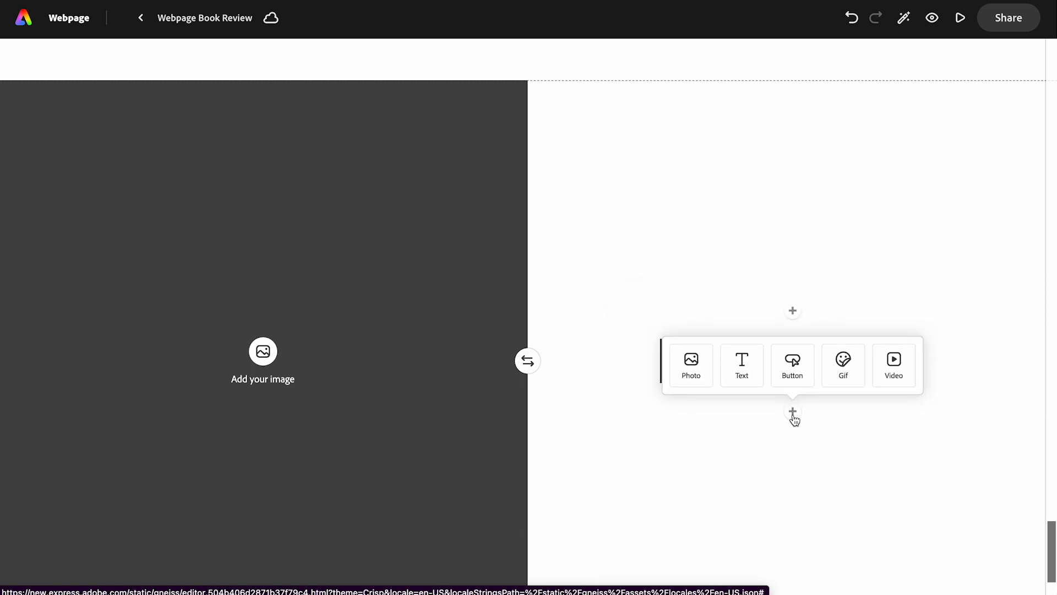
click(898, 364)
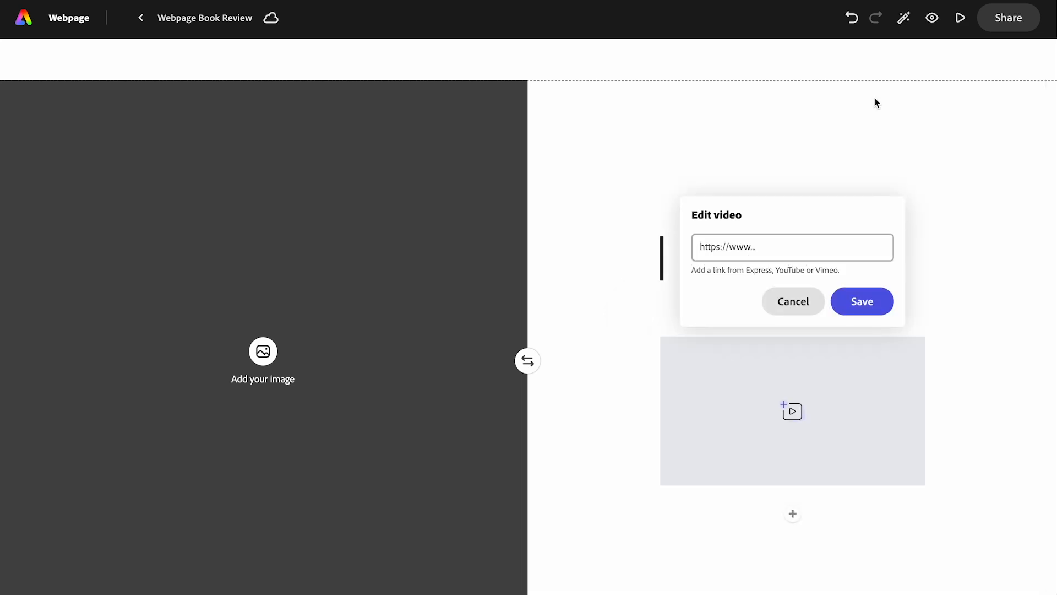
click(575, 0)
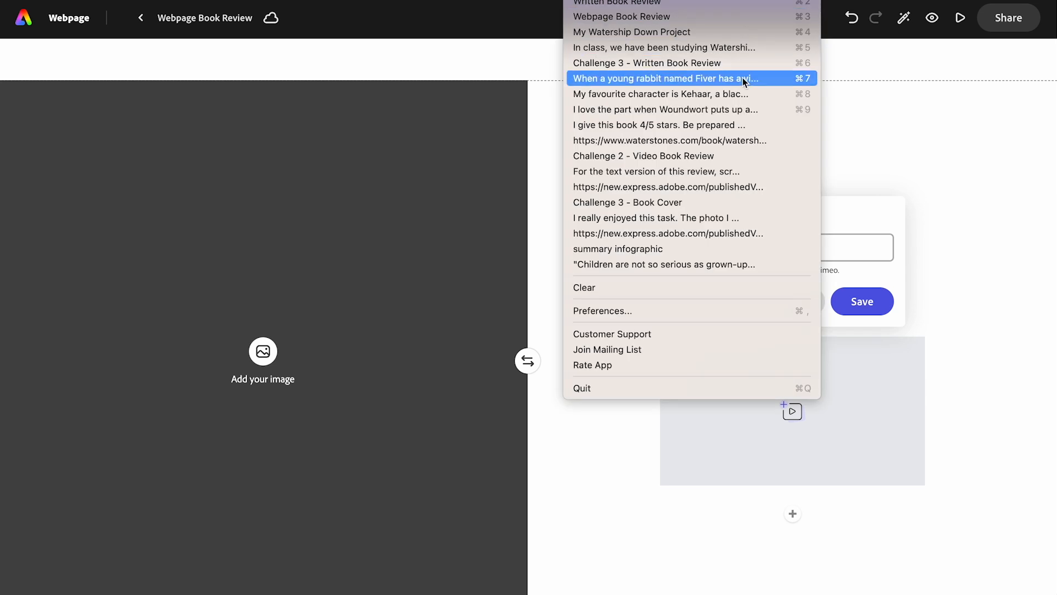
click(731, 188)
click(726, 246)
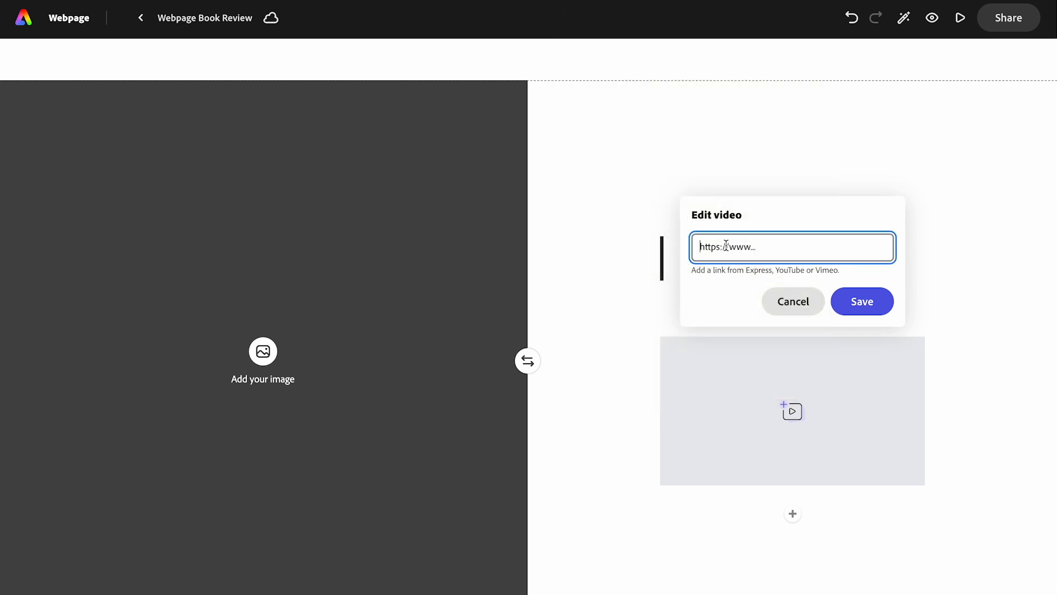
key(super+v)
click(862, 301)
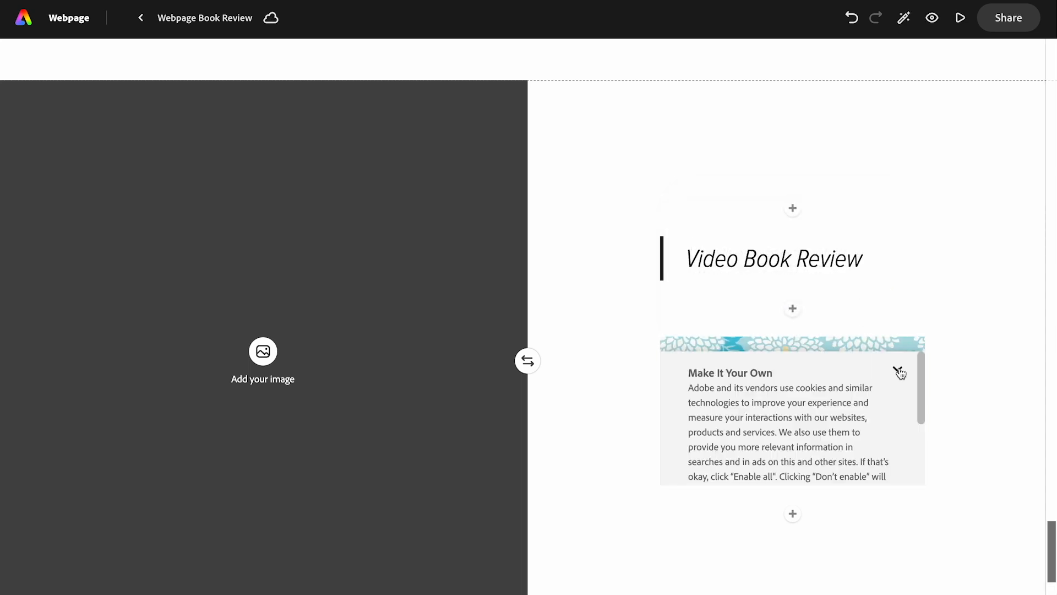
- Add the text "For the text version of this review, scroll up this page." below the video and format it as H2
click(792, 513)
click(741, 499)
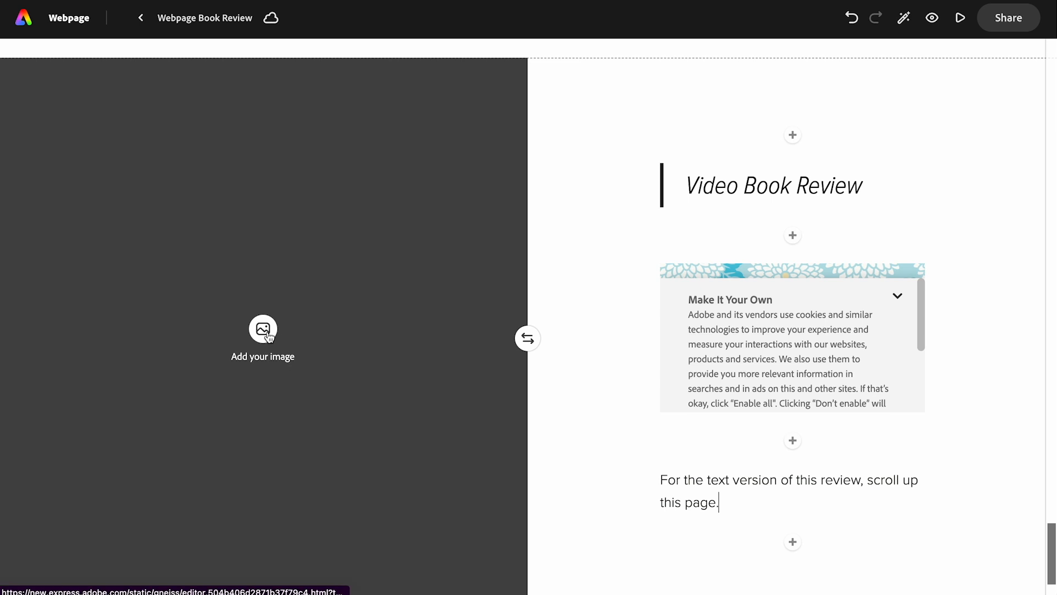
click(268, 337)
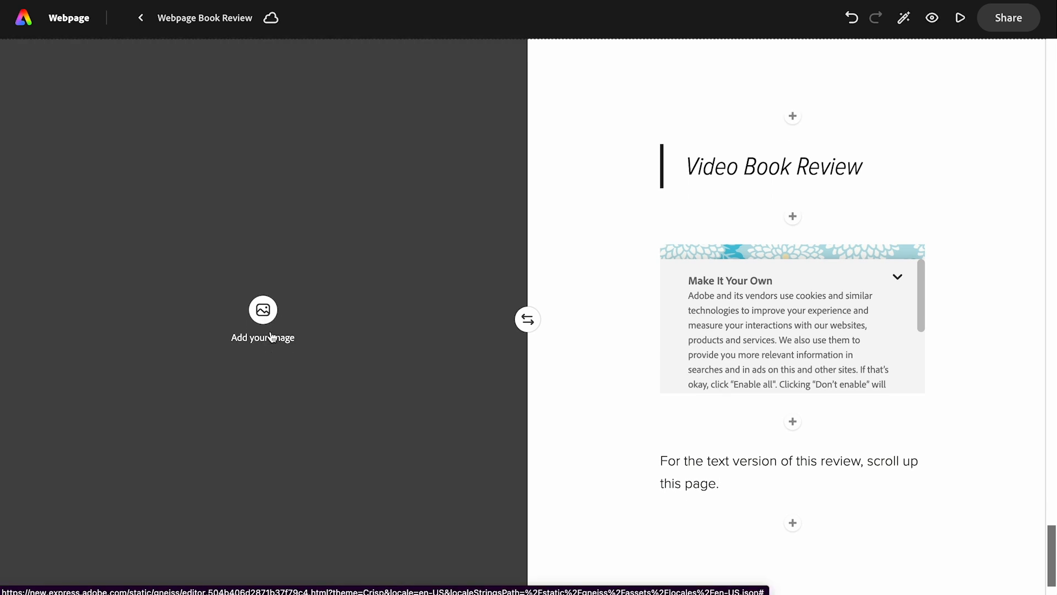
click(691, 461)
click(674, 427)
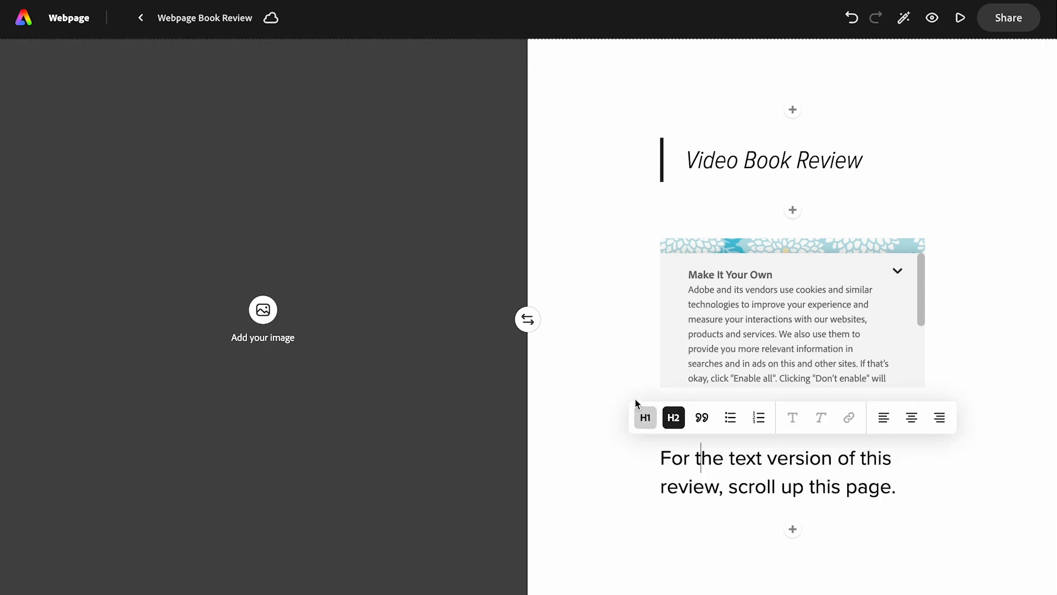
- Fill the image side beside the video review with the "customer review" stock photo of a hand pointing at green smiley faces
click(264, 324)
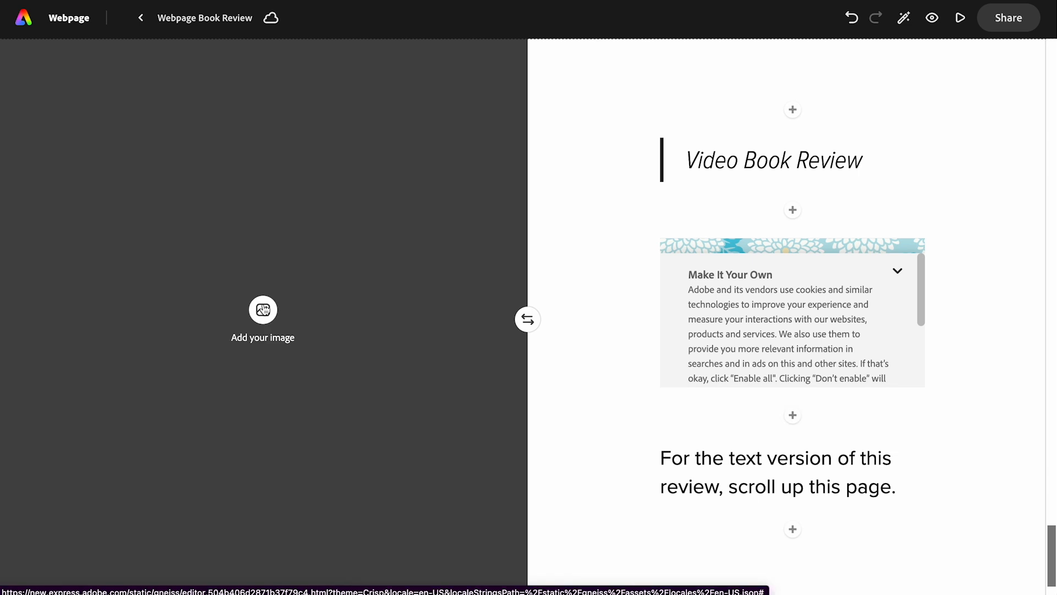
click(263, 309)
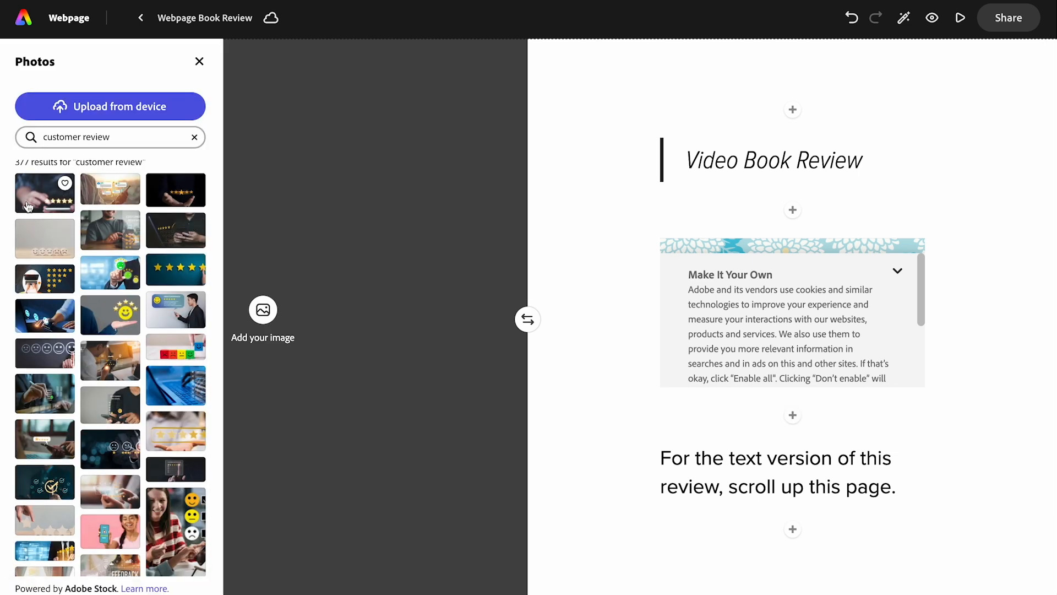
click(92, 280)
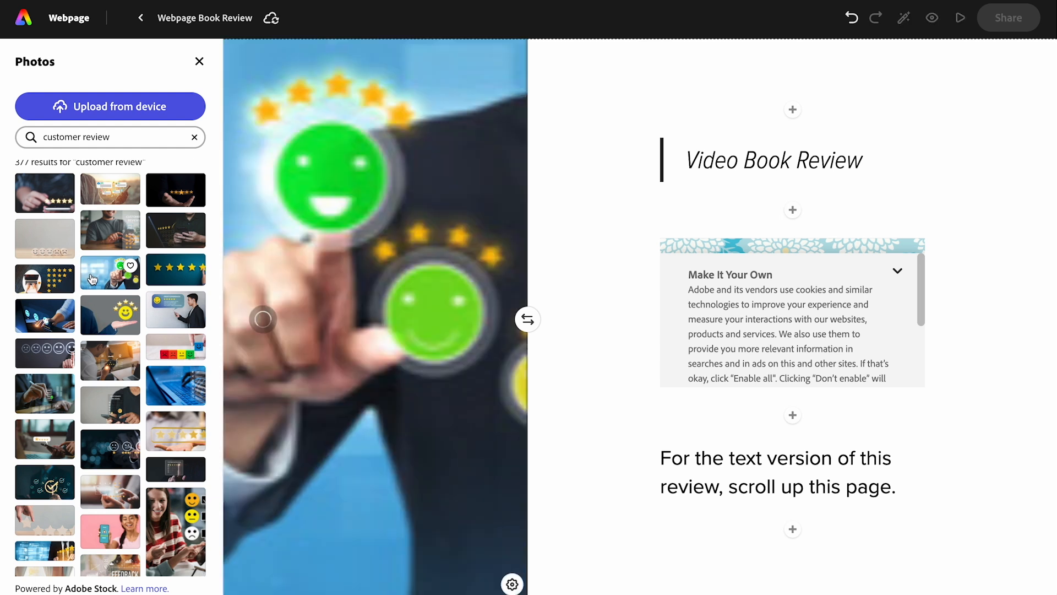
click(199, 62)
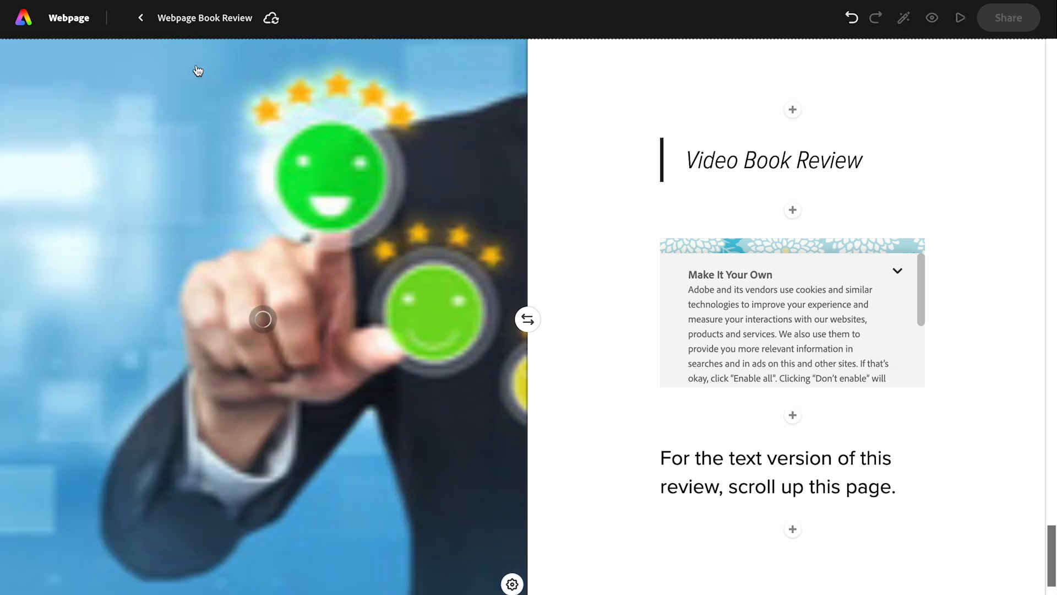
- Add another split layout below the video review and upload Watership Down 2.png from the device as its image
scroll(441, 387, down, 2)
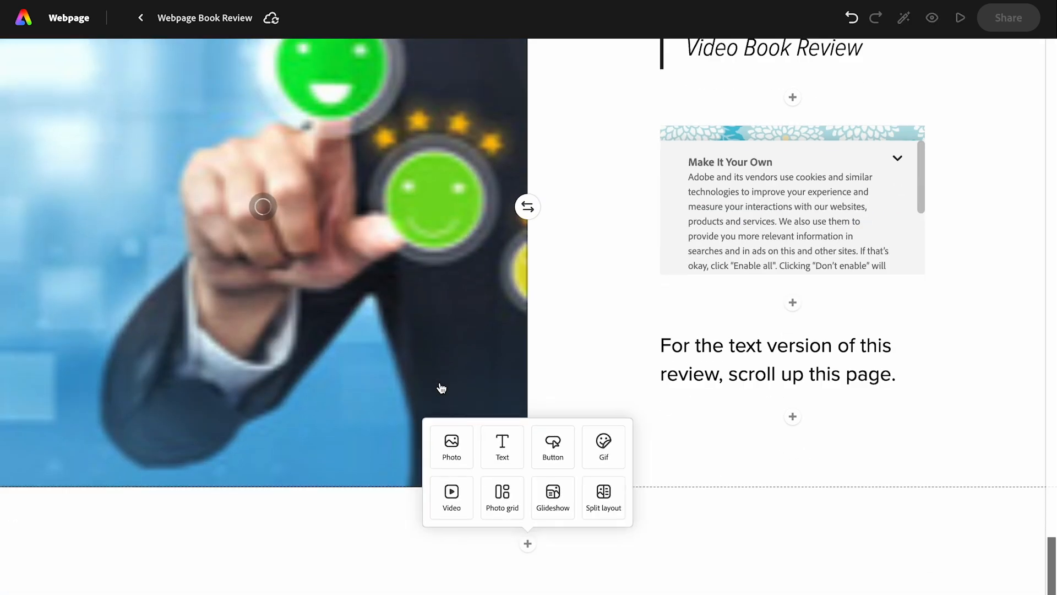
click(609, 512)
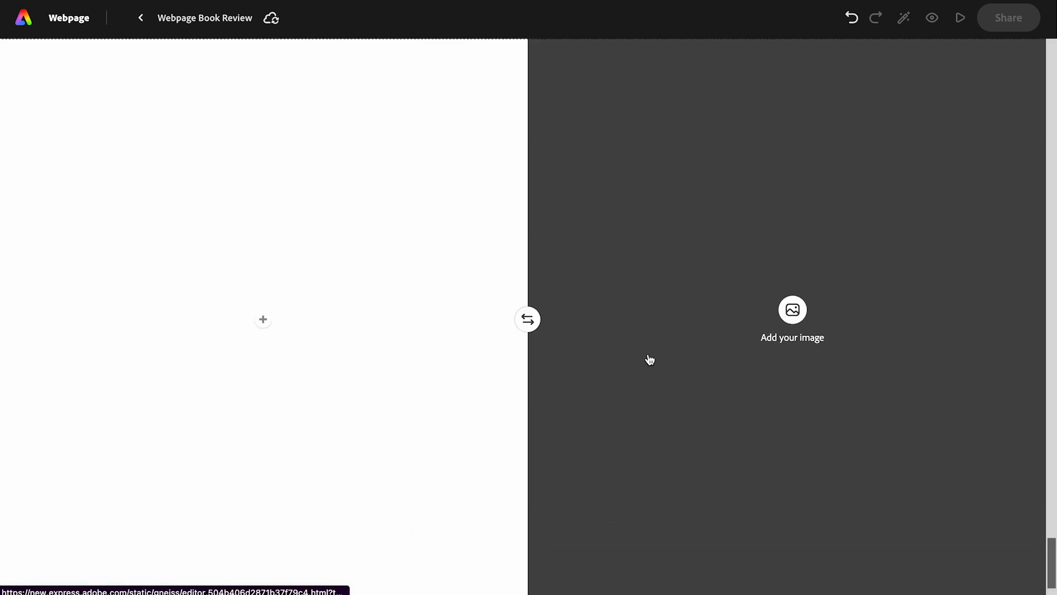
click(796, 318)
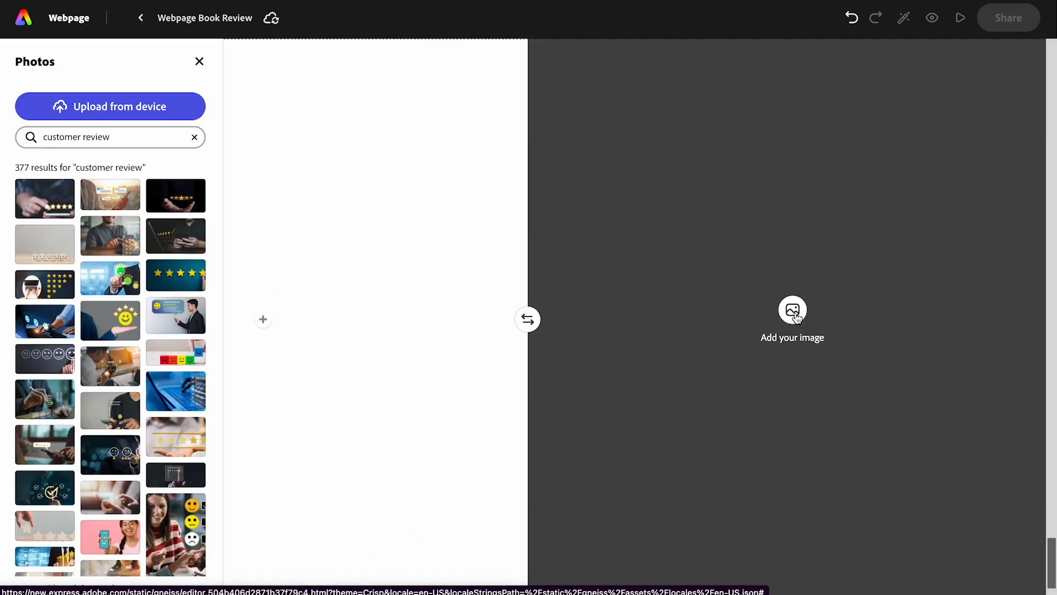
click(115, 111)
click(952, 15)
text(watership)
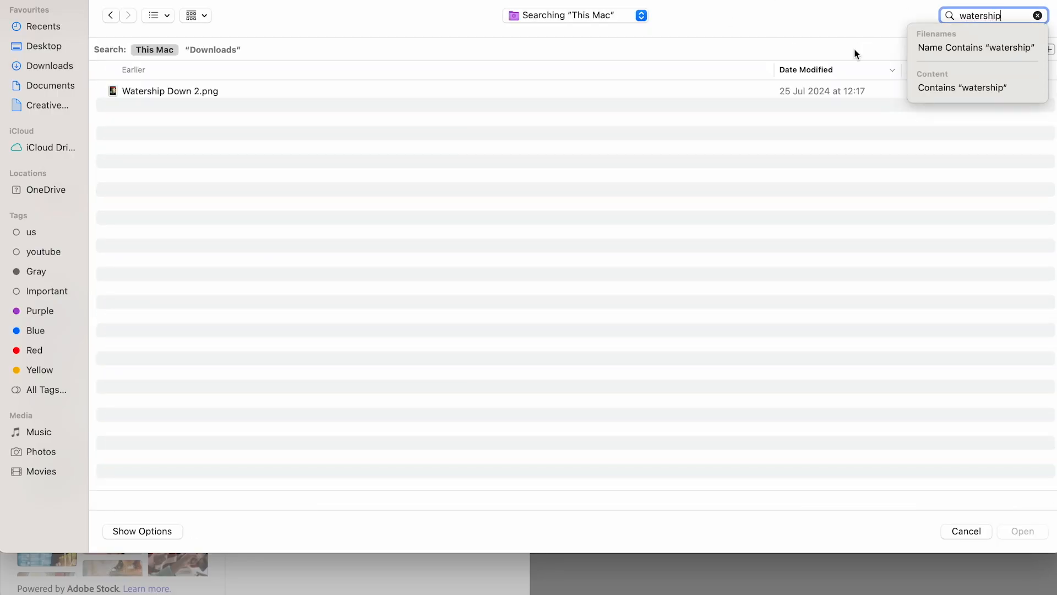
click(193, 93)
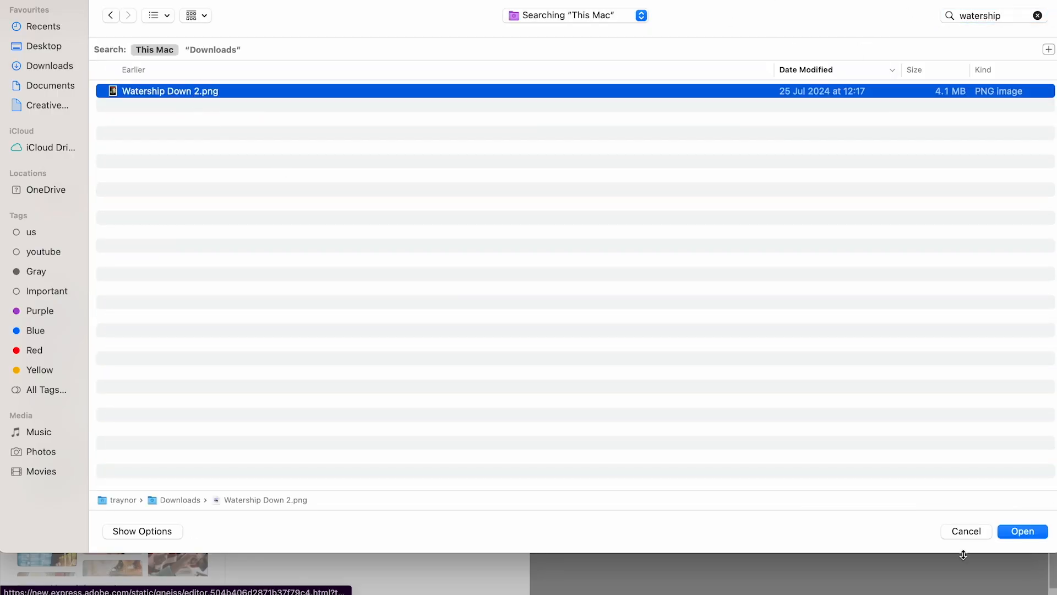
click(1023, 530)
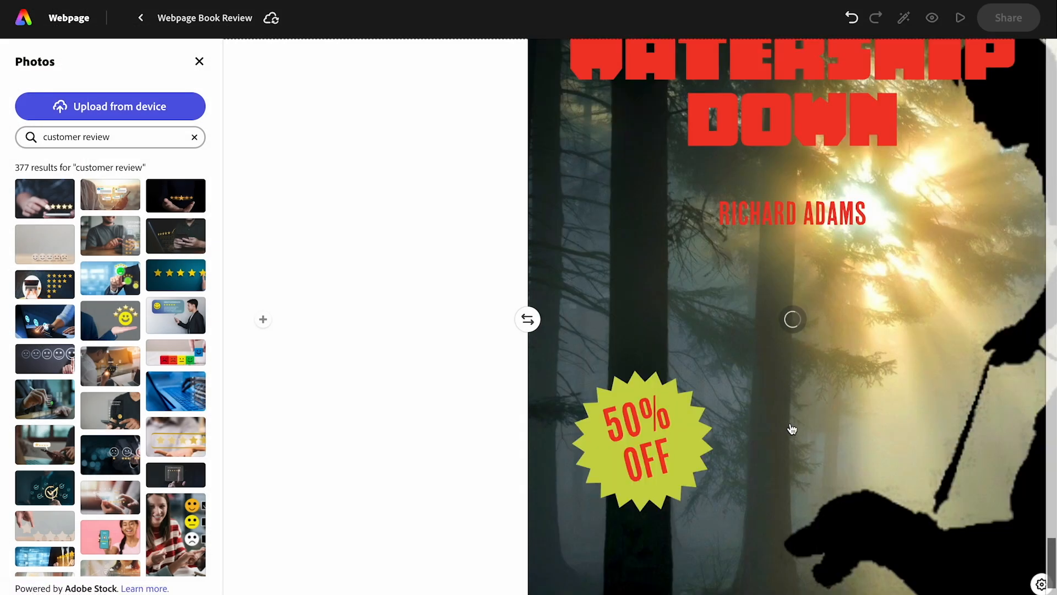
- Move the focal point of the Watership Down book cover image up so the full title shows, and save it
click(791, 429)
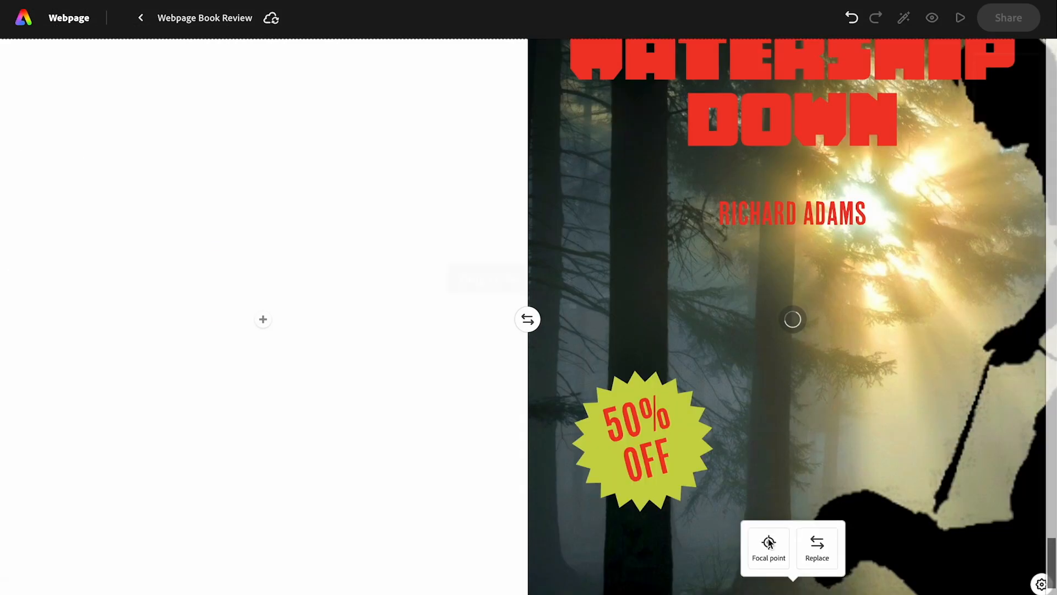
click(767, 543)
drag(527, 319, 546, 118)
click(987, 19)
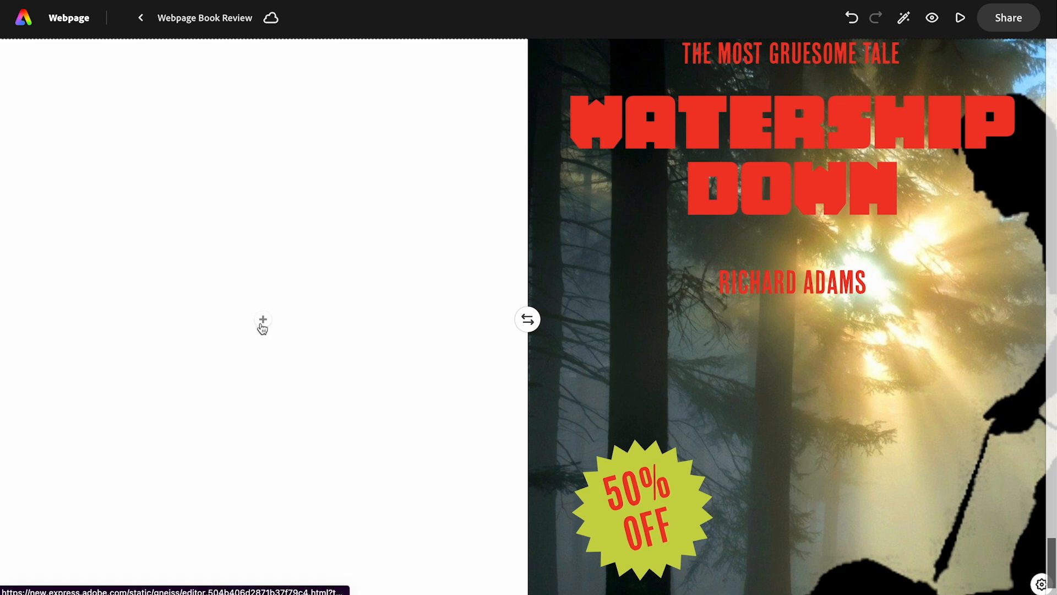
- Add the text "Alternative Book Cover" beside the book cover image and format it as a quote
scroll(259, 324, up, 1)
click(264, 358)
click(226, 330)
text(Alternative Book Cover)
click(196, 347)
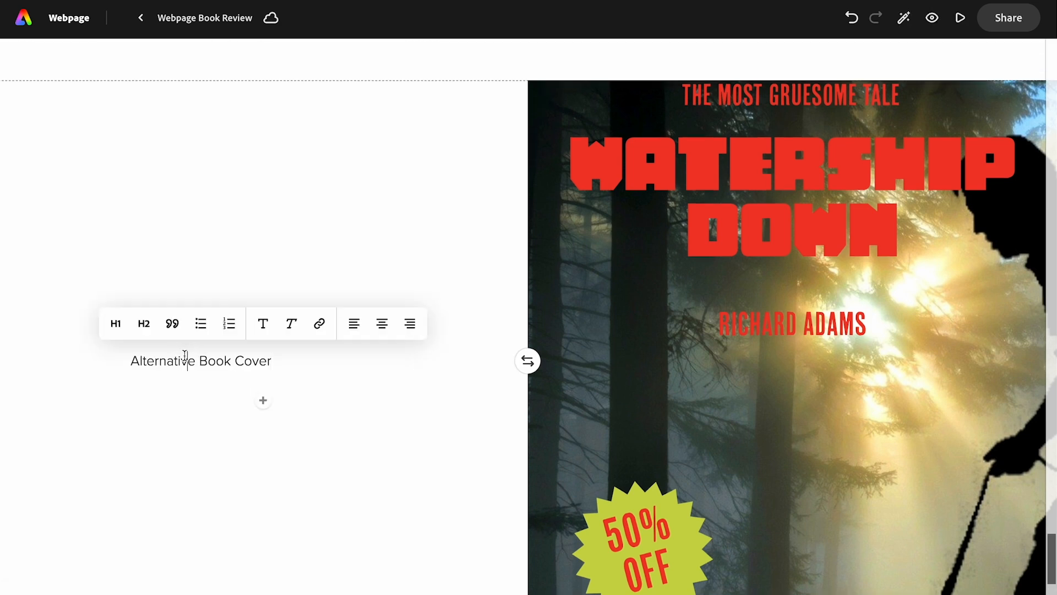
click(172, 320)
- Below the "Alternative Book Cover" heading, add the paragraph starting "I really enjoyed this task. The photo I chose for the front cover" as H2
click(263, 411)
click(217, 372)
text(I really enjoyed this task. The photo I chose for the front cover really made this design look great!)
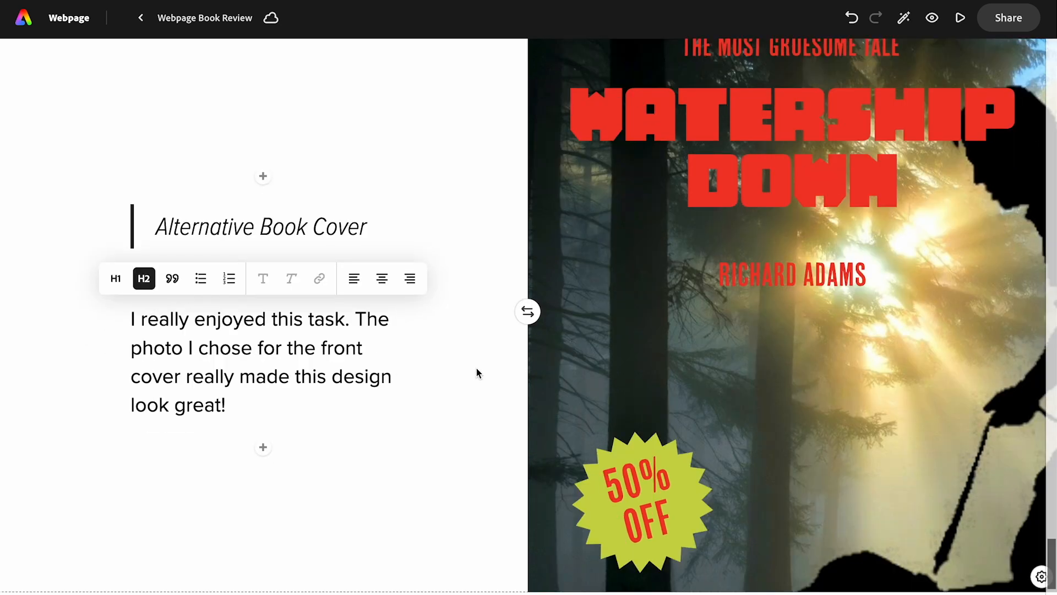
- Browse the available themes and preview the finished webpage from the cover through to the video book review
click(903, 19)
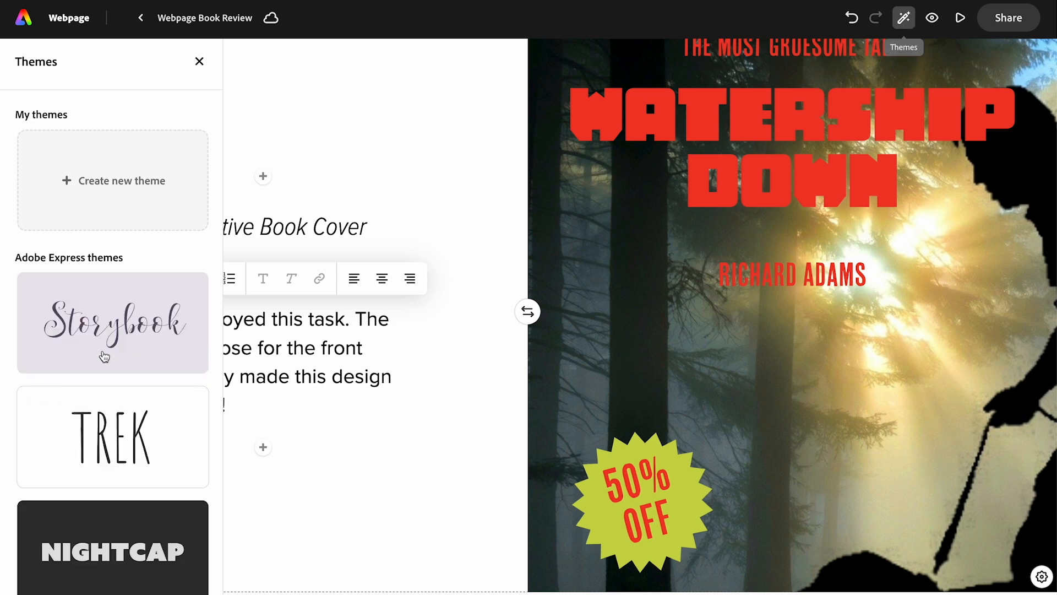
scroll(104, 363, down, 7)
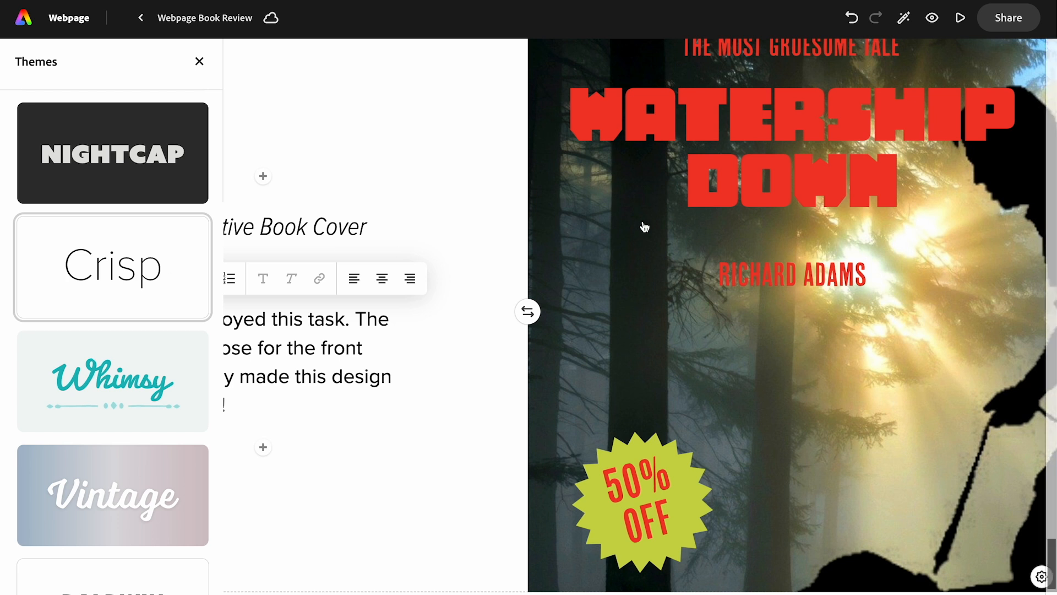
click(959, 22)
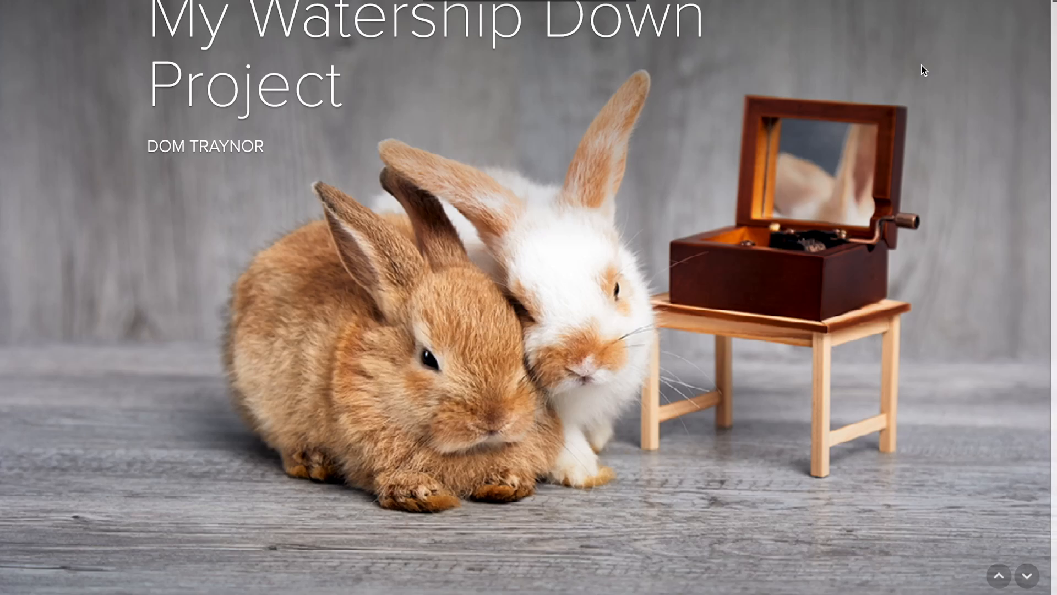
scroll(922, 65, down, 10)
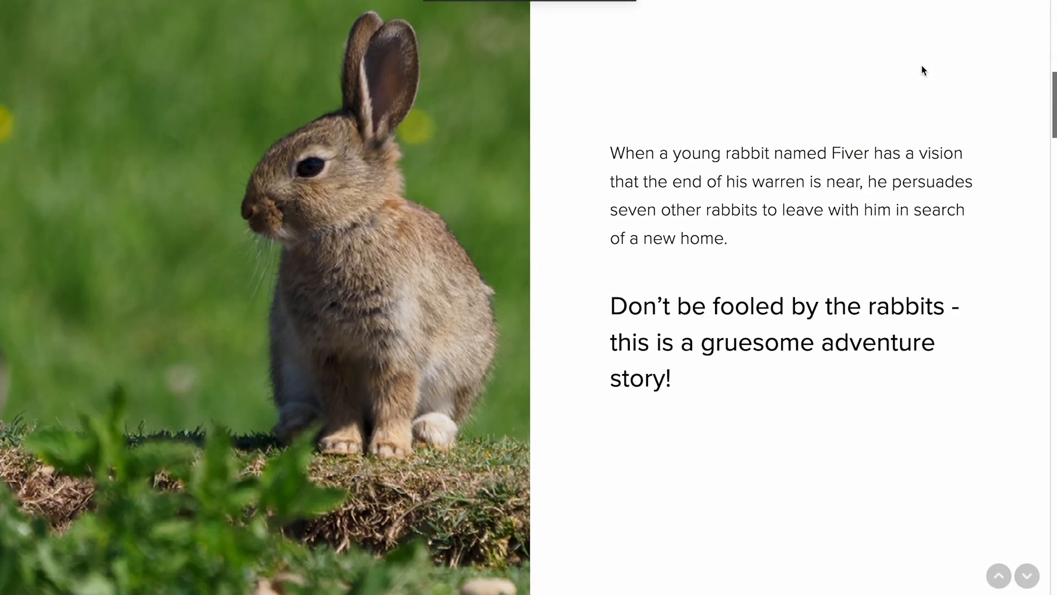
scroll(923, 70, down, 15)
scroll(923, 70, down, 10)
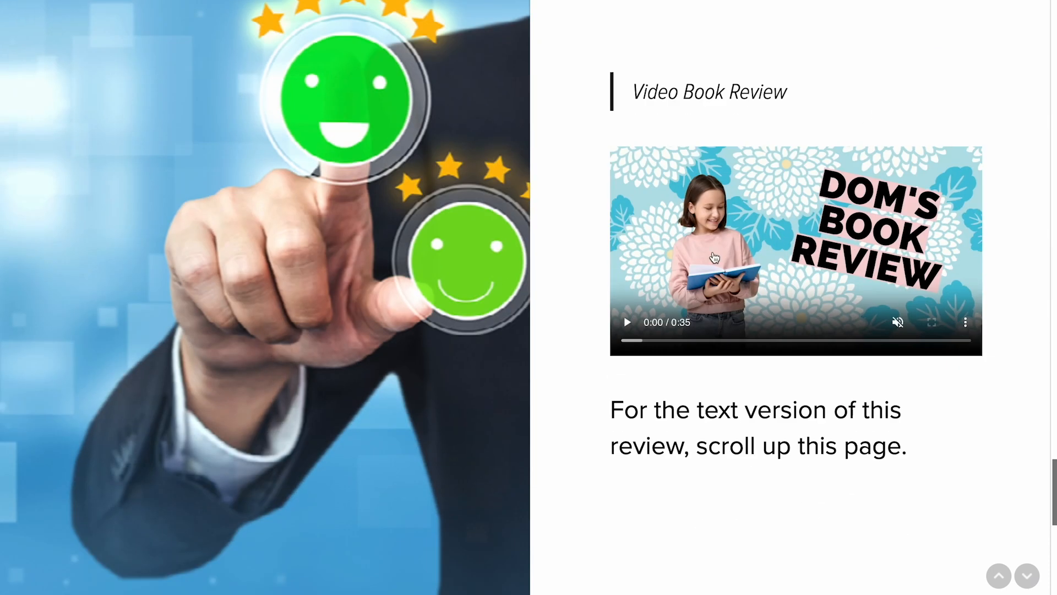
scroll(630, 330, down, 5)
click(633, 330)
key(Escape)
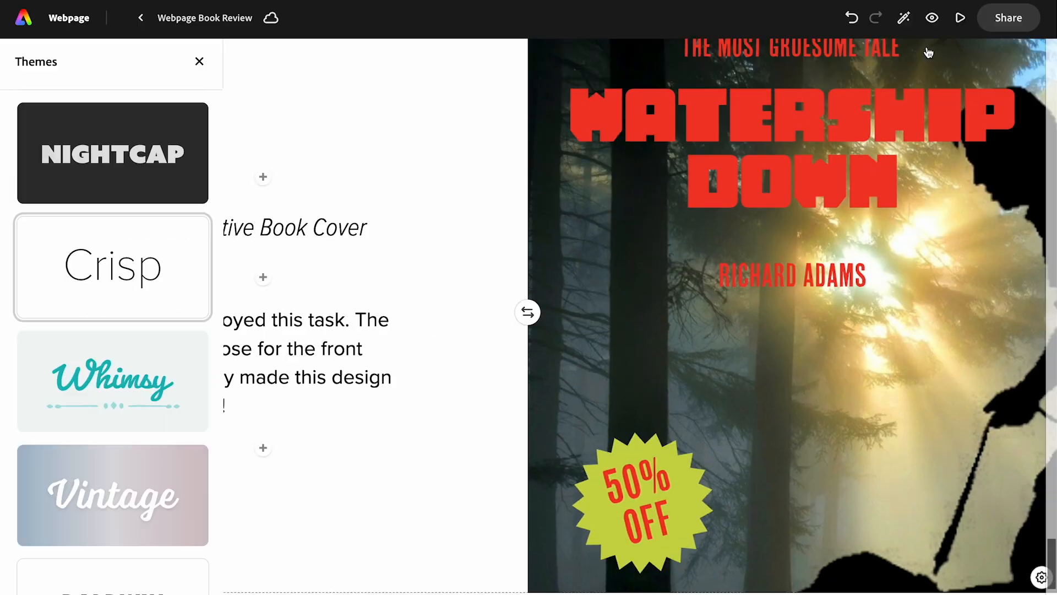
- Publish the project to the web under the title "Webpage Book Review" by creating its share link
click(1009, 22)
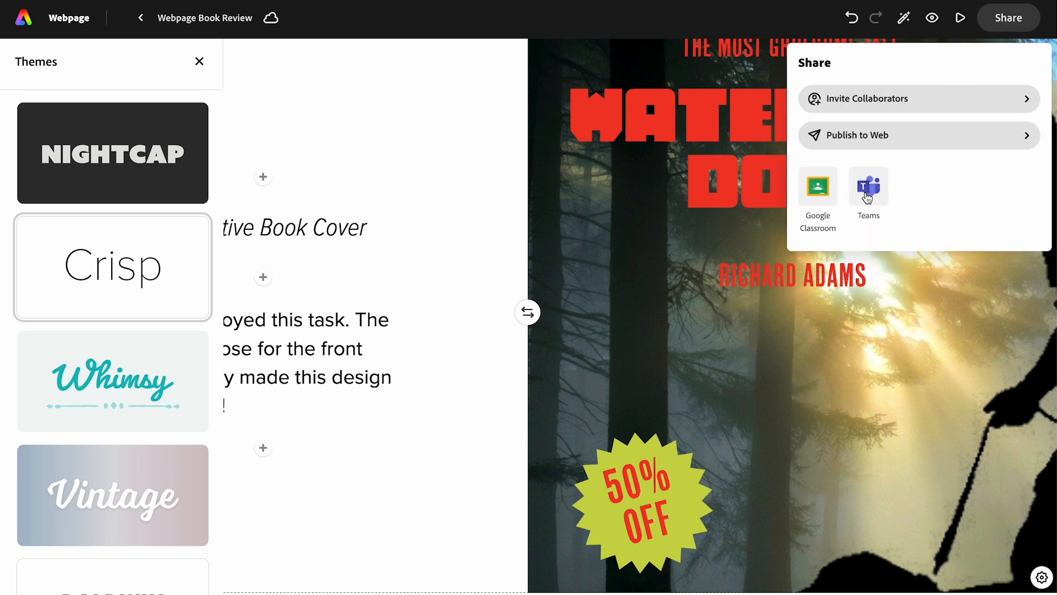
click(880, 136)
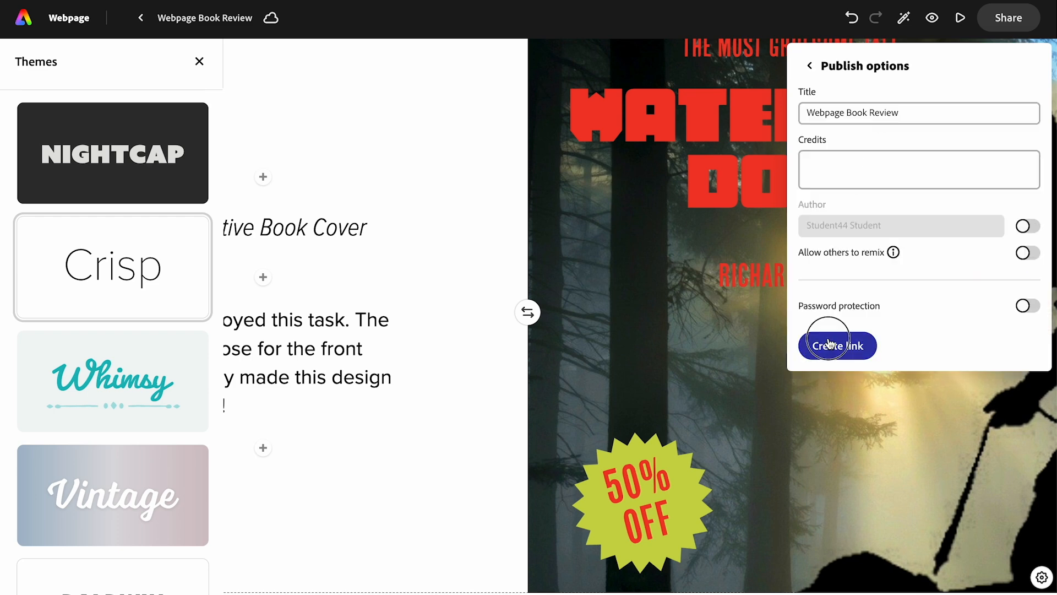
click(831, 344)
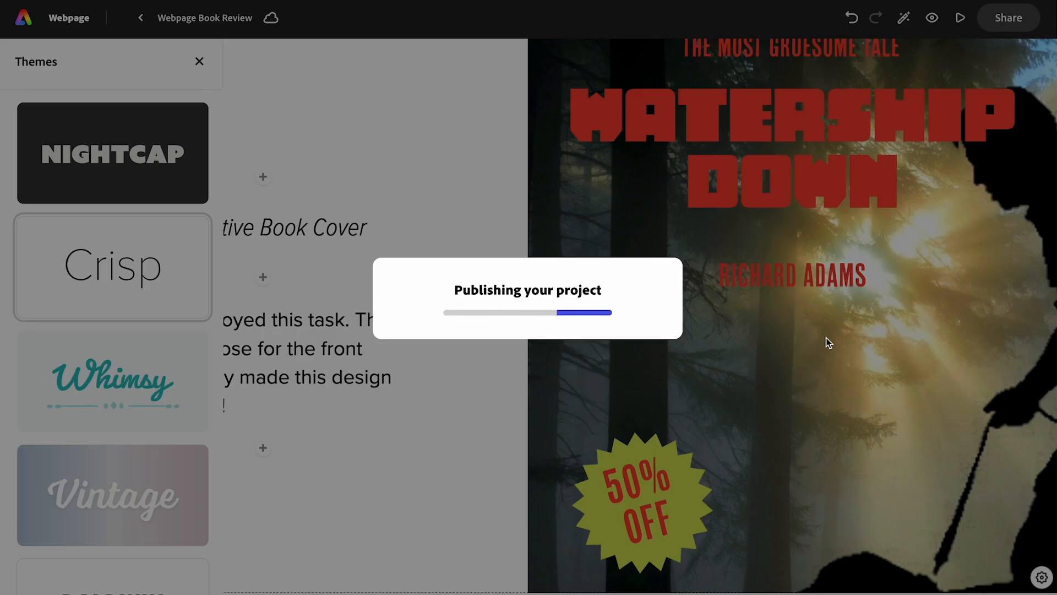